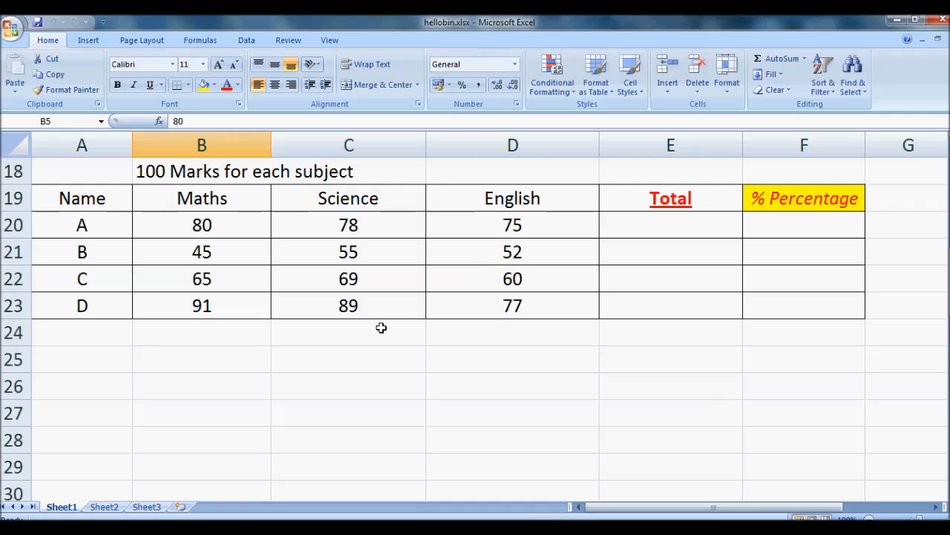
Examine the marks table's Name column, the row for student A, and single cells in and below the table
left_click(99, 198)
left_click_drag(99, 197, 102, 373)
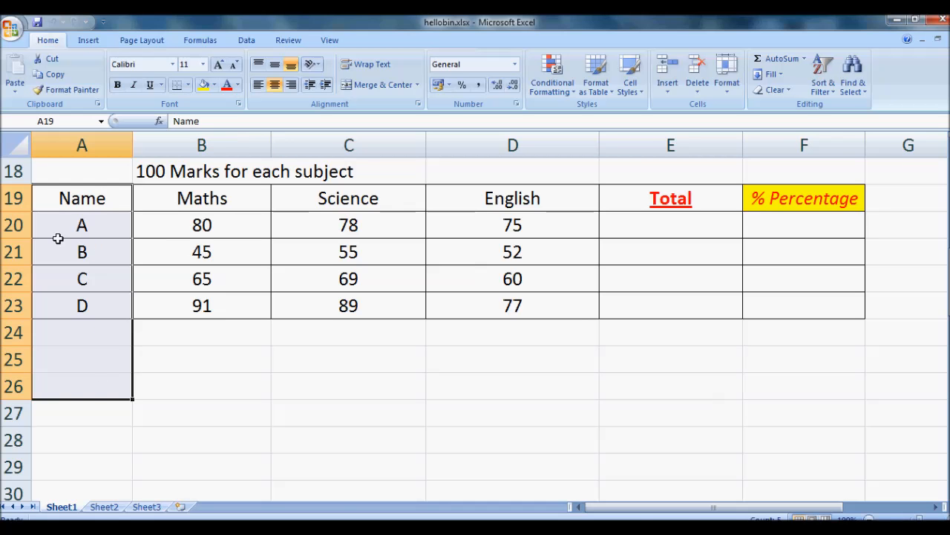
left_click(6, 225)
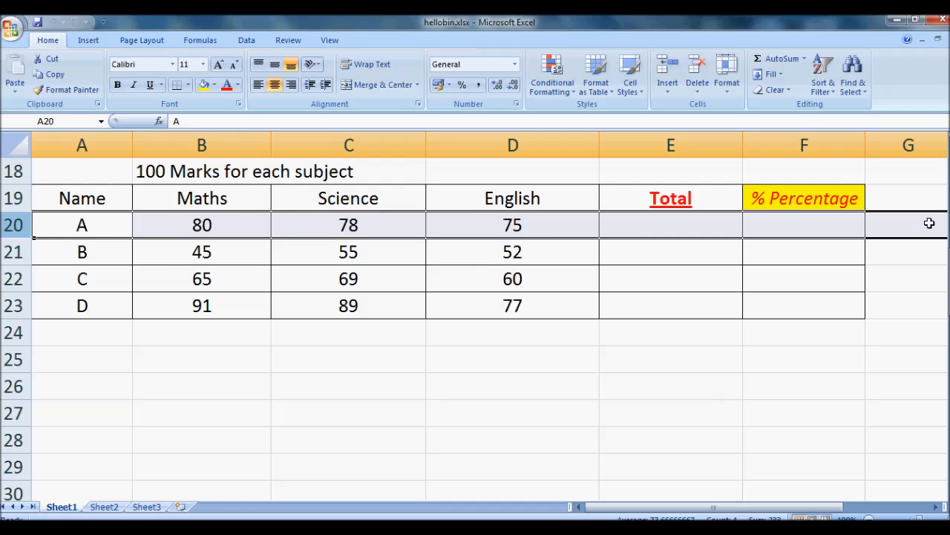
left_click(87, 225)
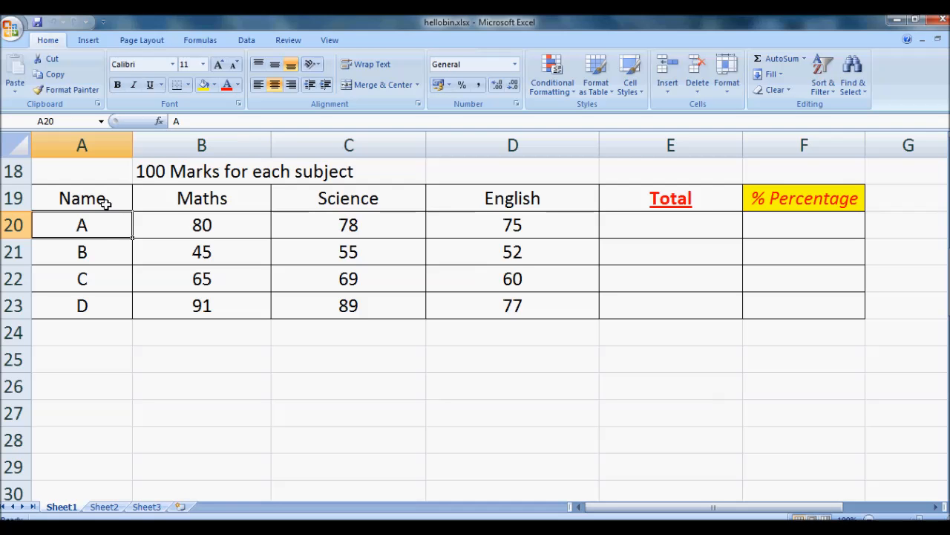
left_click(75, 362)
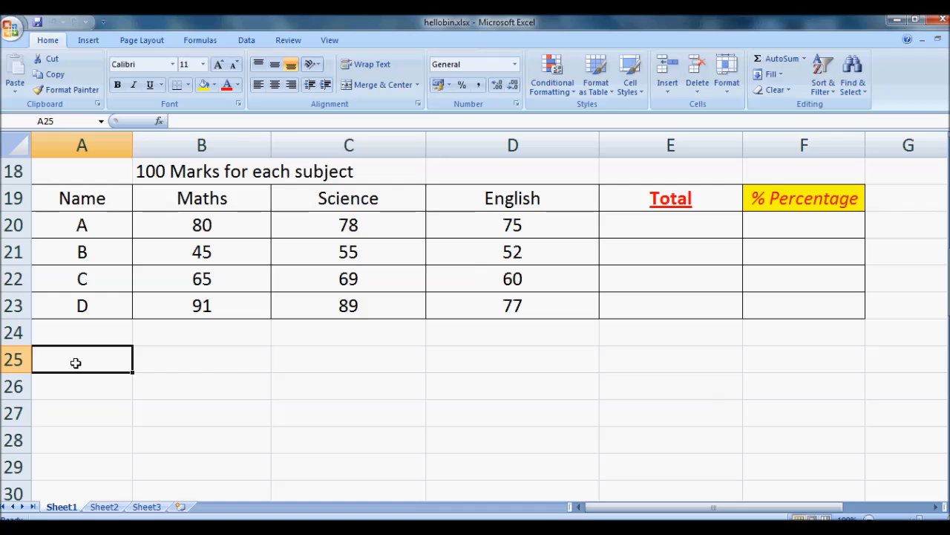
left_click(206, 362)
left_click(312, 356)
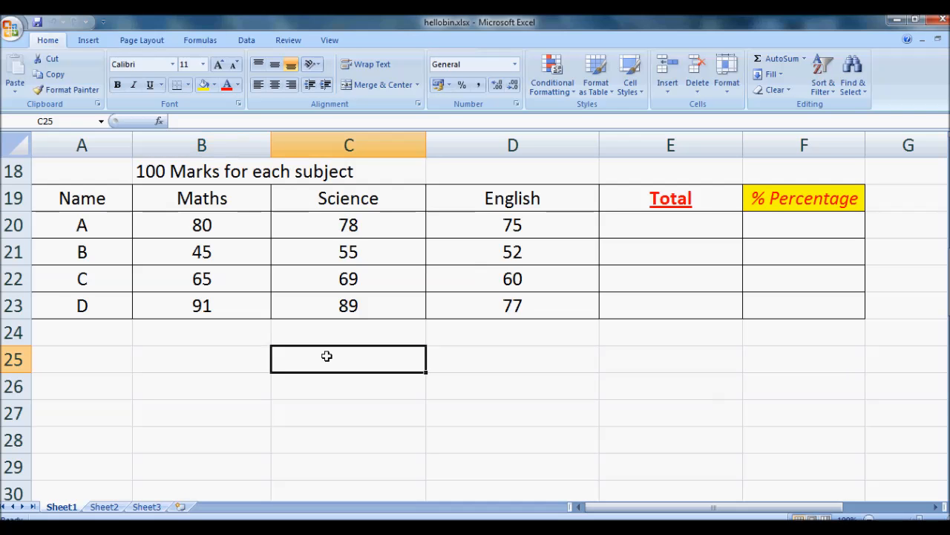
left_click(479, 355)
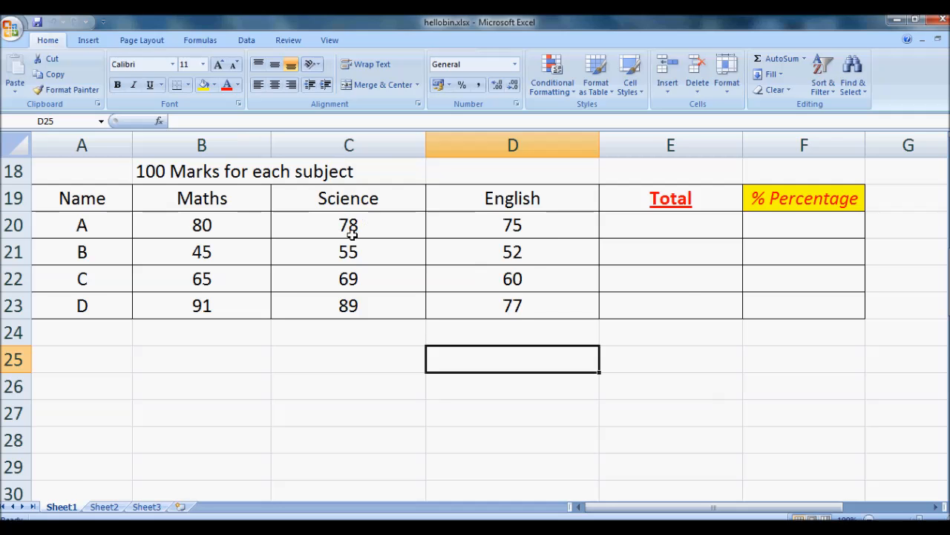
Apply All Borders to the unformatted marks table in A4:F8
scroll(353, 232, "up", 6)
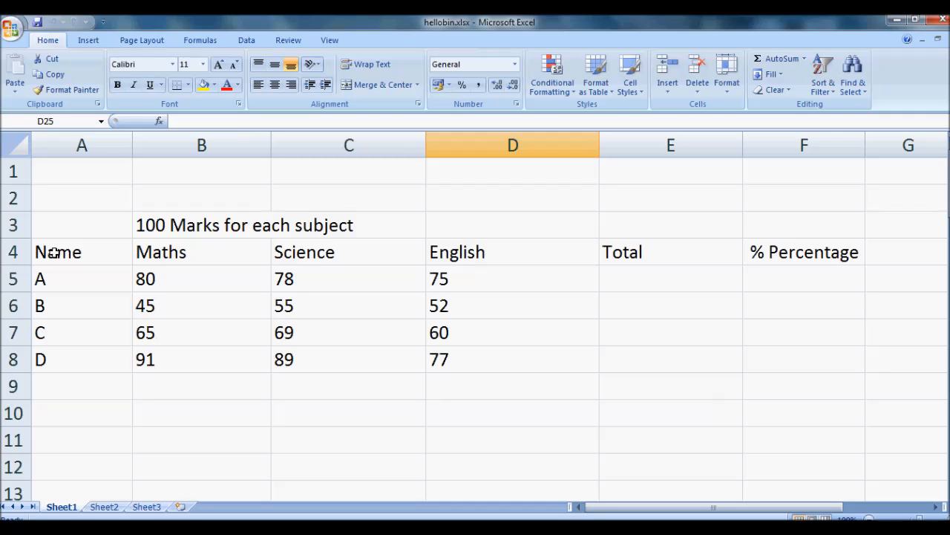
left_click_drag(52, 253, 789, 359)
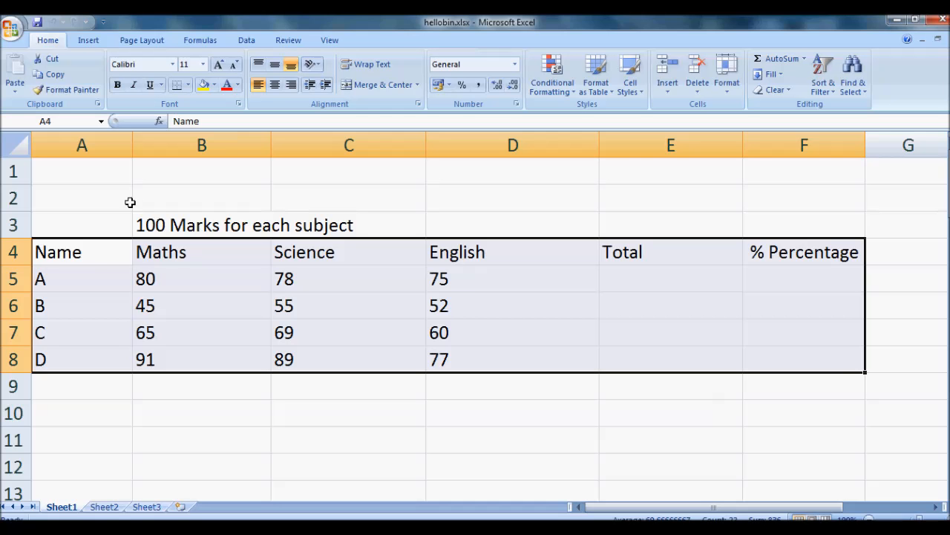
left_click(189, 86)
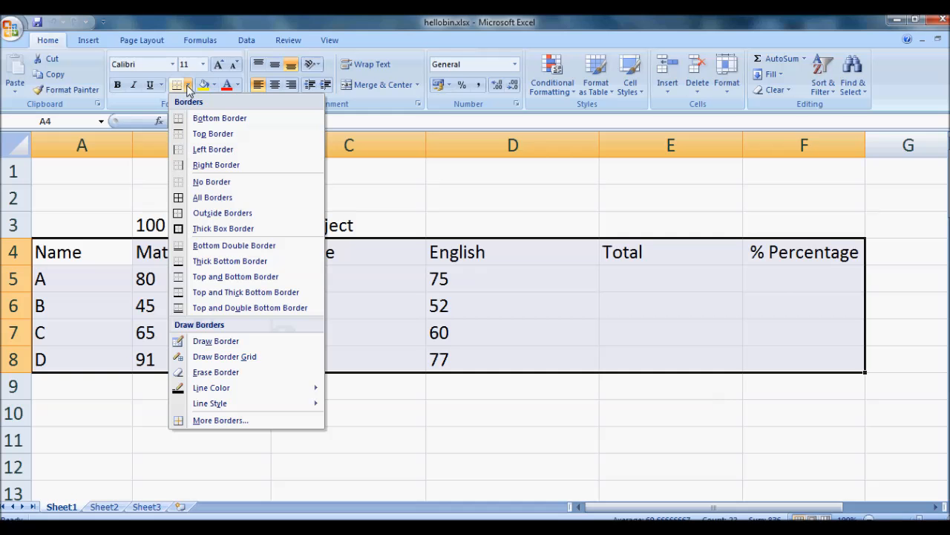
left_click(215, 197)
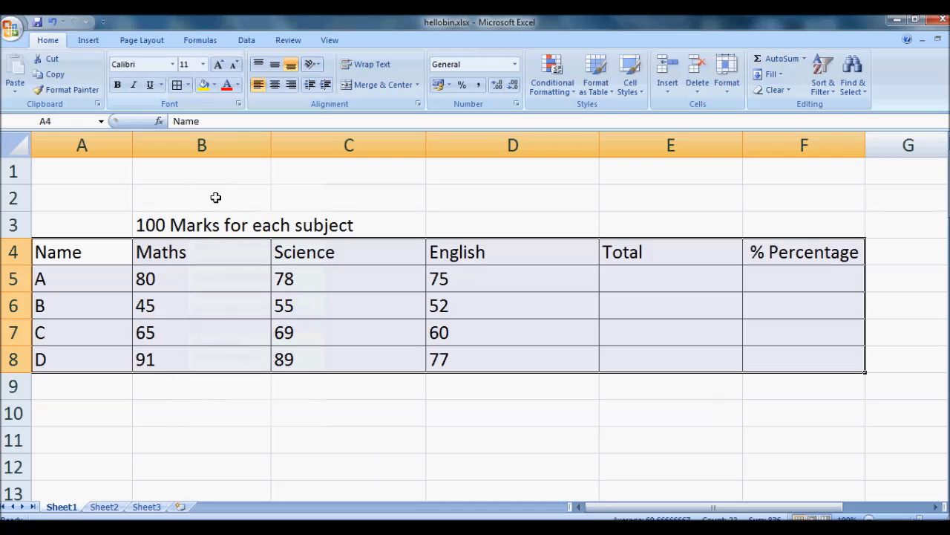
left_click(224, 338)
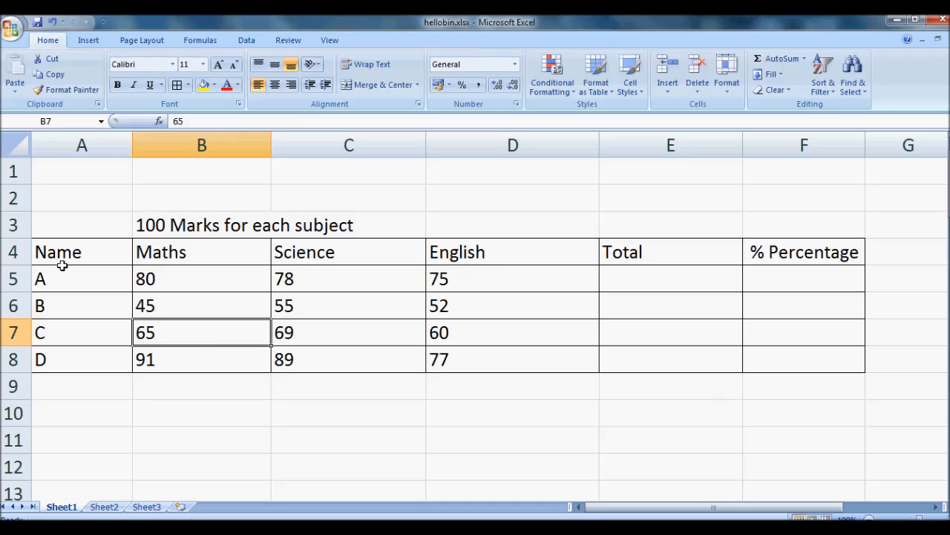
Center the contents of the marks table in A4:F8 horizontally
left_click_drag(67, 253, 800, 352)
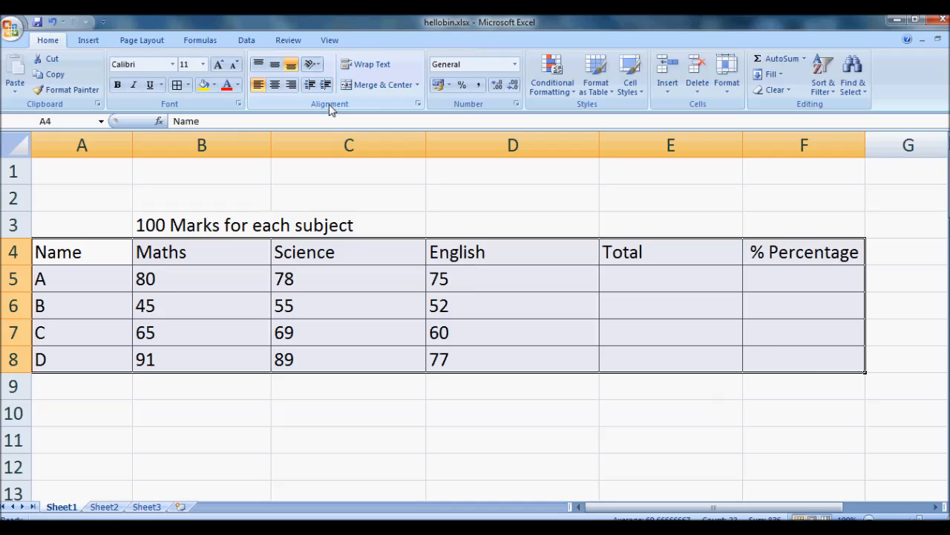
left_click(273, 86)
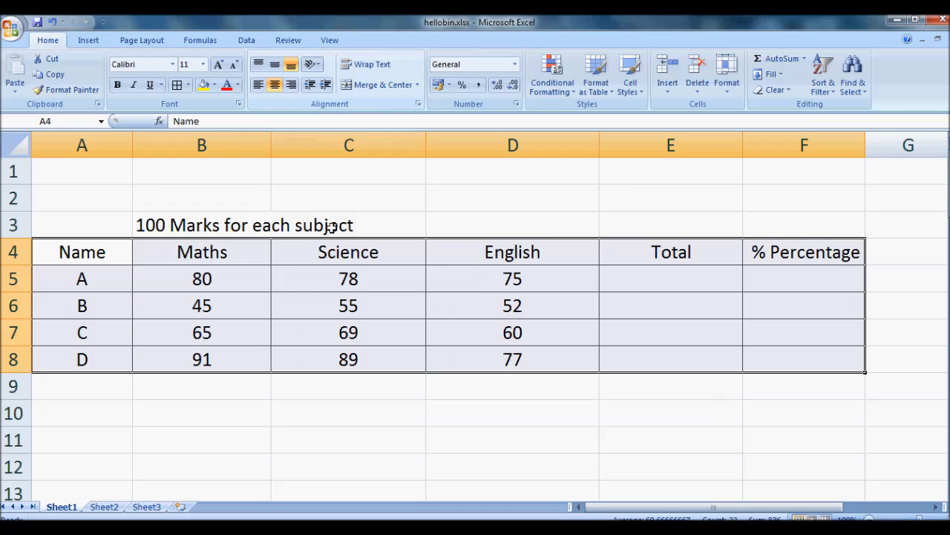
left_click(249, 255)
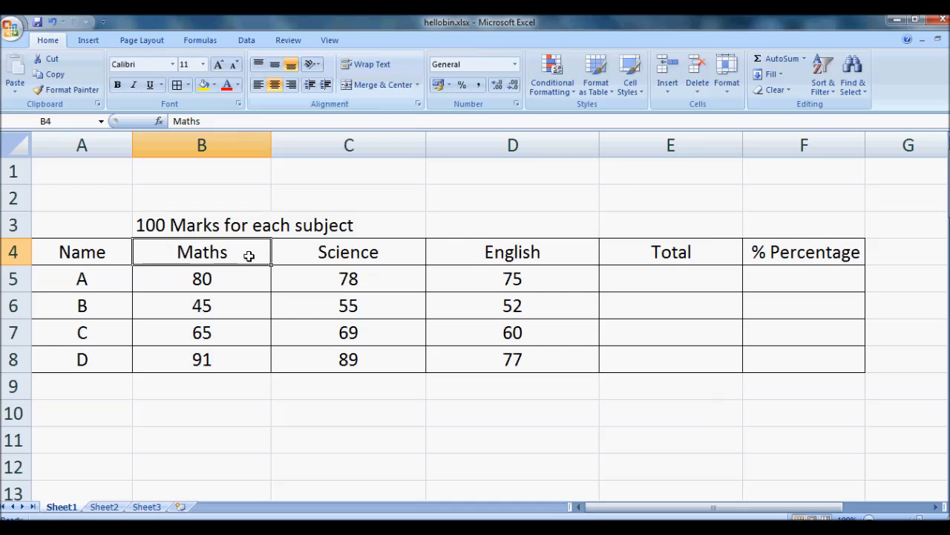
Examine the formatting of the Total and % Percentage headers in the Addition and Division table
scroll(250, 256, "down", 3)
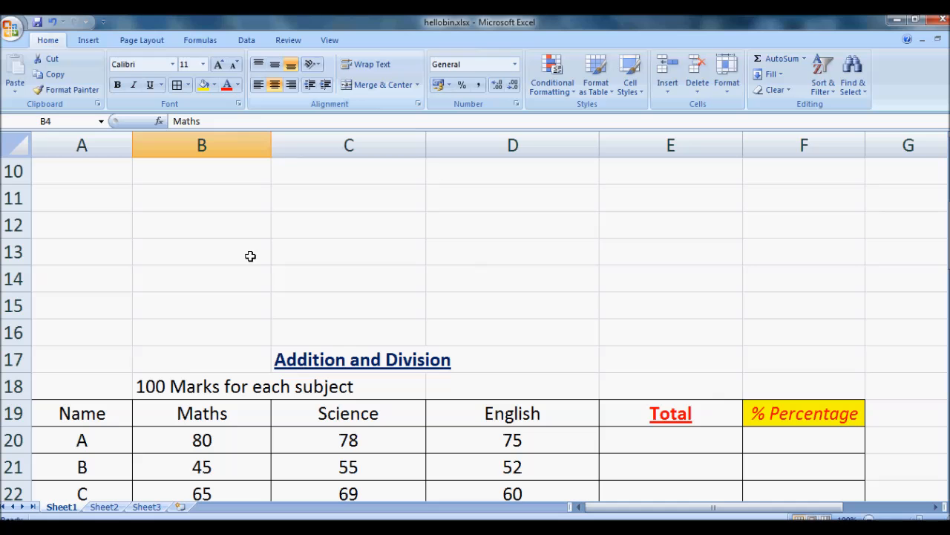
left_click(694, 417)
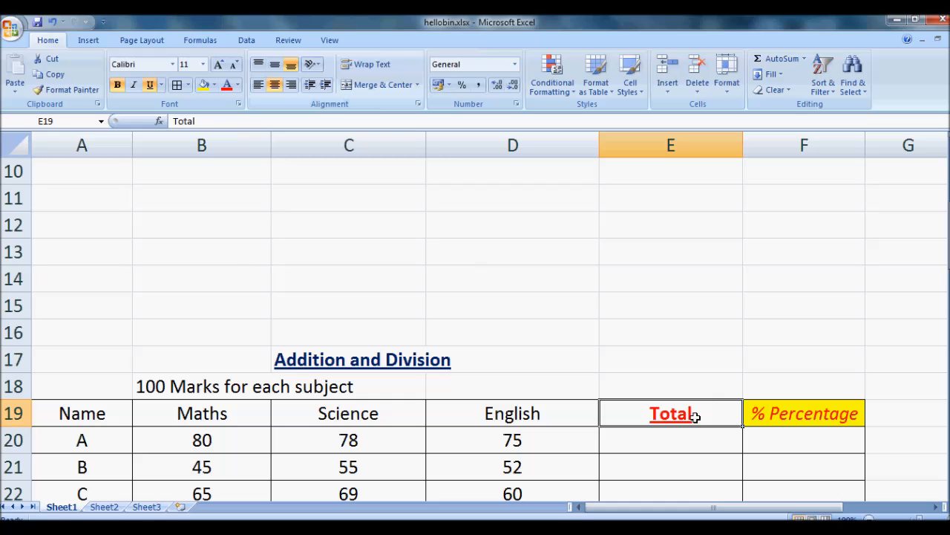
left_click(786, 416)
left_click(694, 417)
left_click(802, 417)
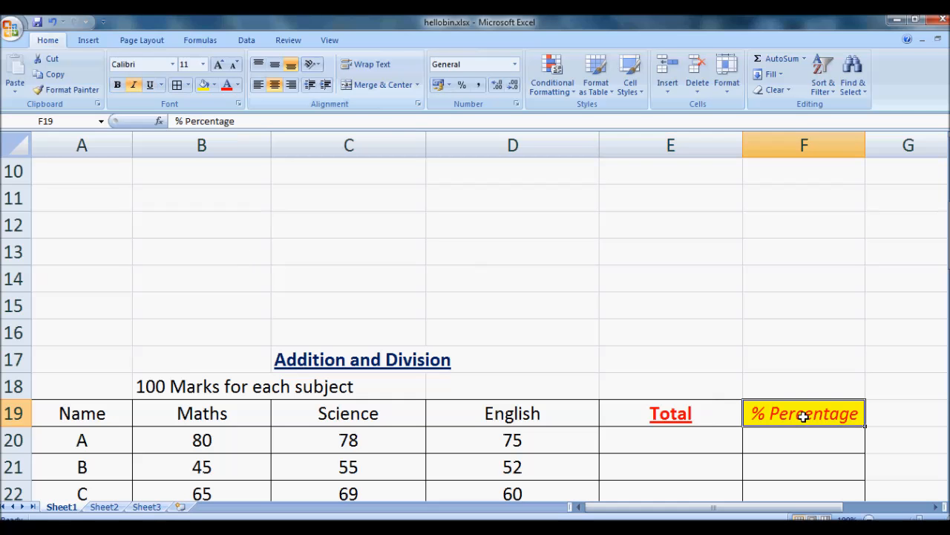
scroll(772, 362, "up", 3)
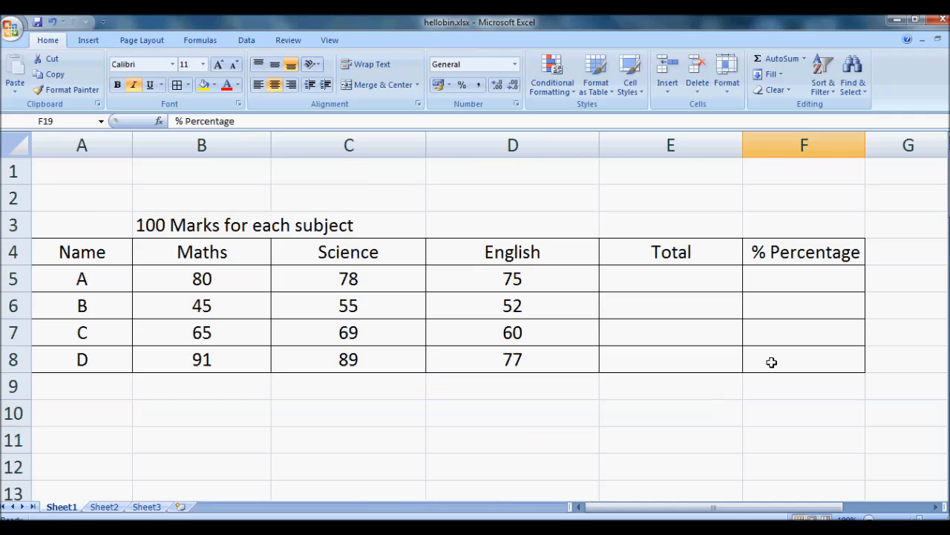
Format the Total header in E4 as underlined, bold and red, matching the Total header in the lower table
left_click(689, 256)
scroll(689, 258, "down", 3)
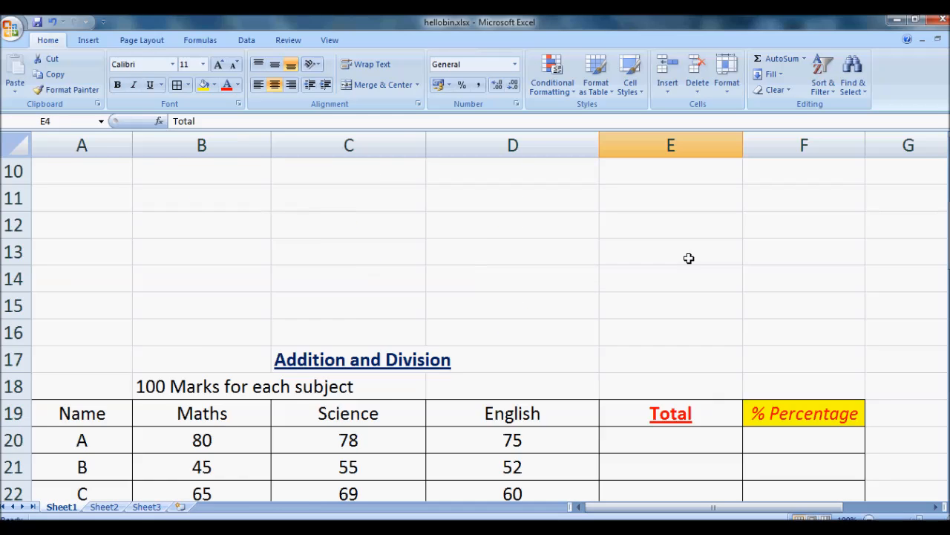
scroll(690, 257, "up", 3)
scroll(690, 260, "down", 4)
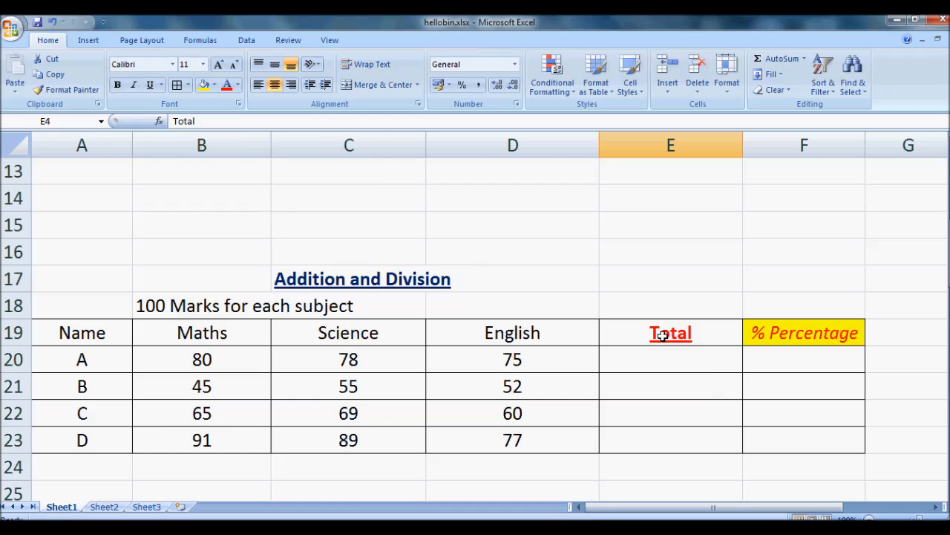
scroll(663, 334, "up", 4)
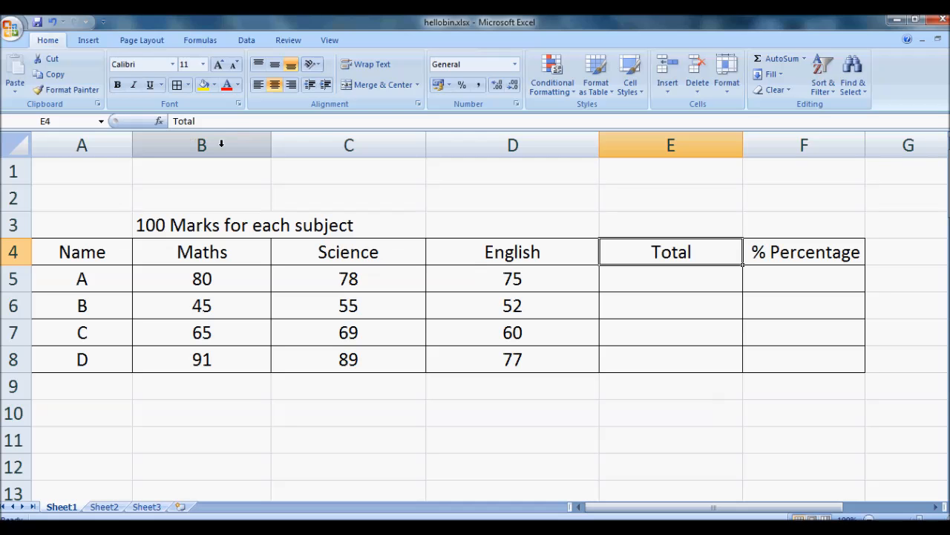
left_click(151, 87)
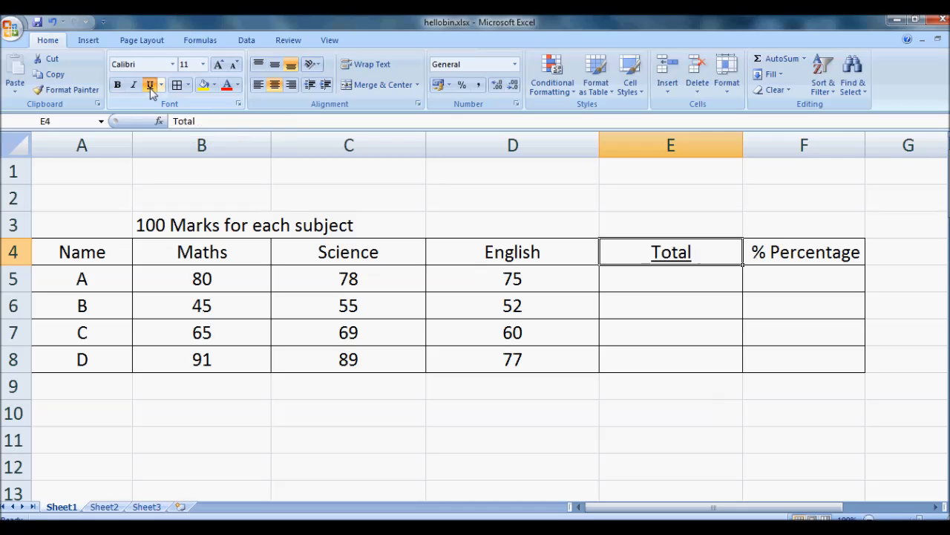
left_click(237, 84)
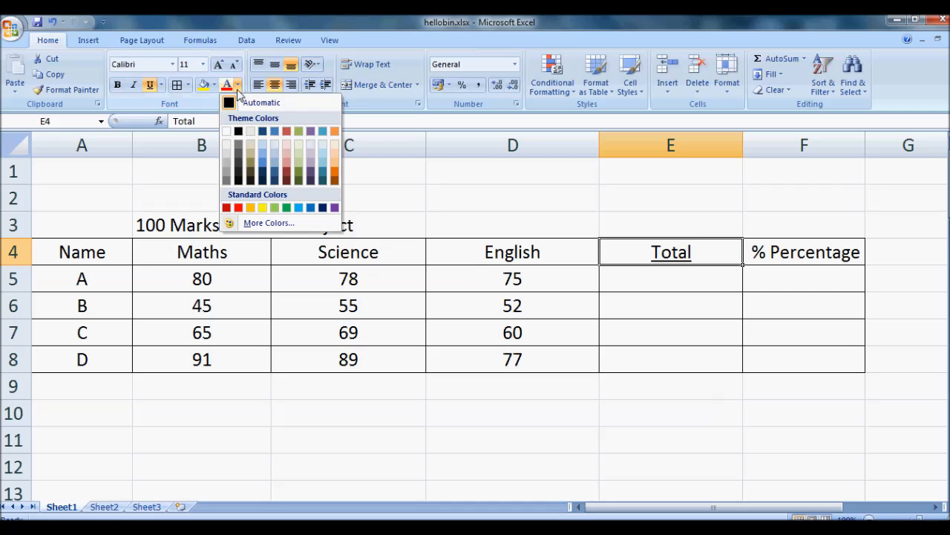
left_click(238, 209)
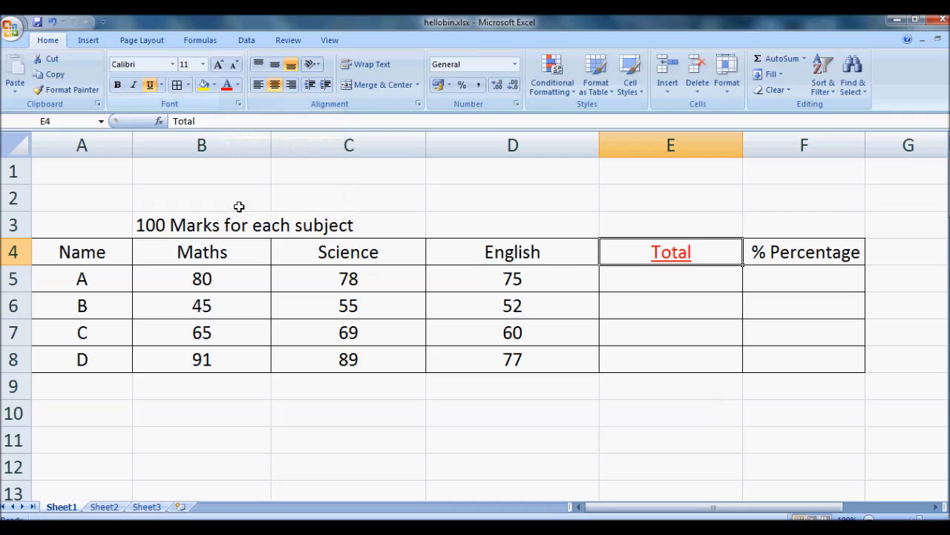
left_click(117, 86)
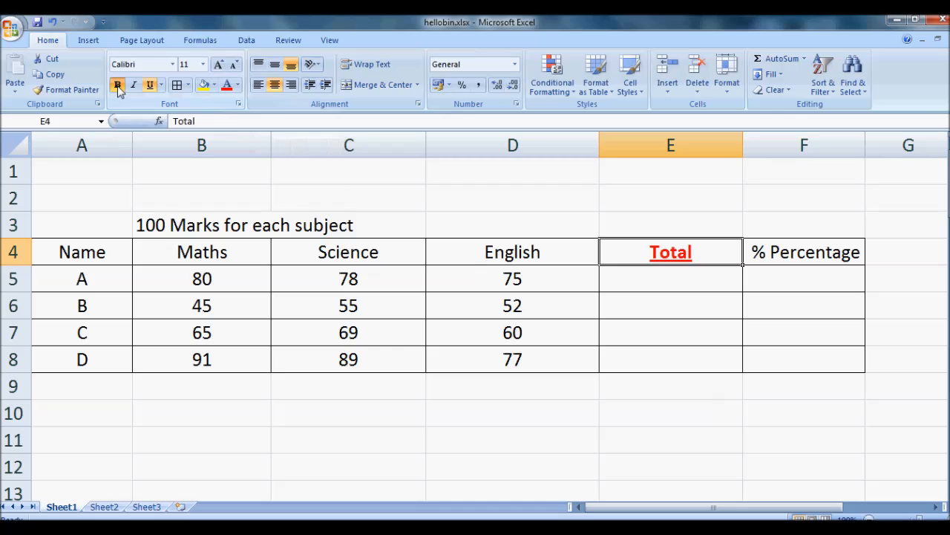
Make the % Percentage header in F4 italic and give it a yellow fill
left_click(807, 256)
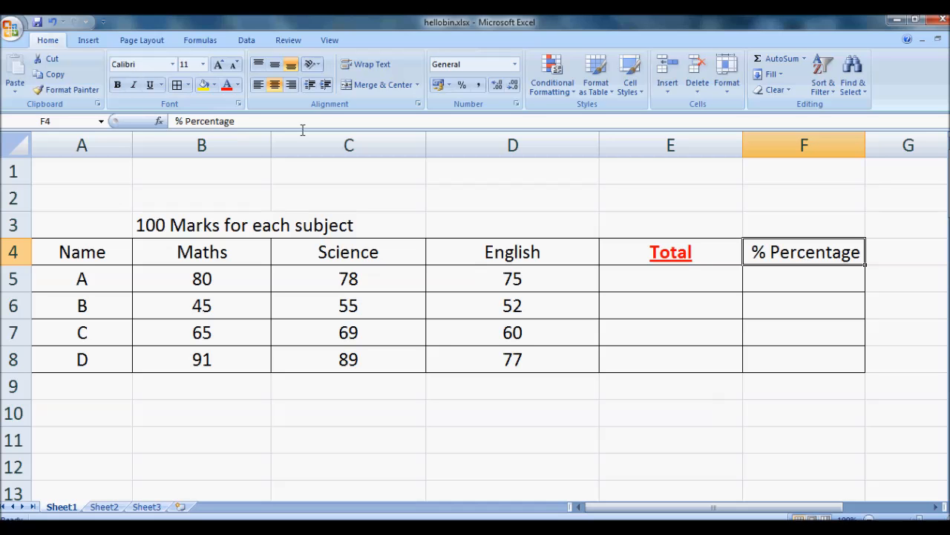
left_click(134, 86)
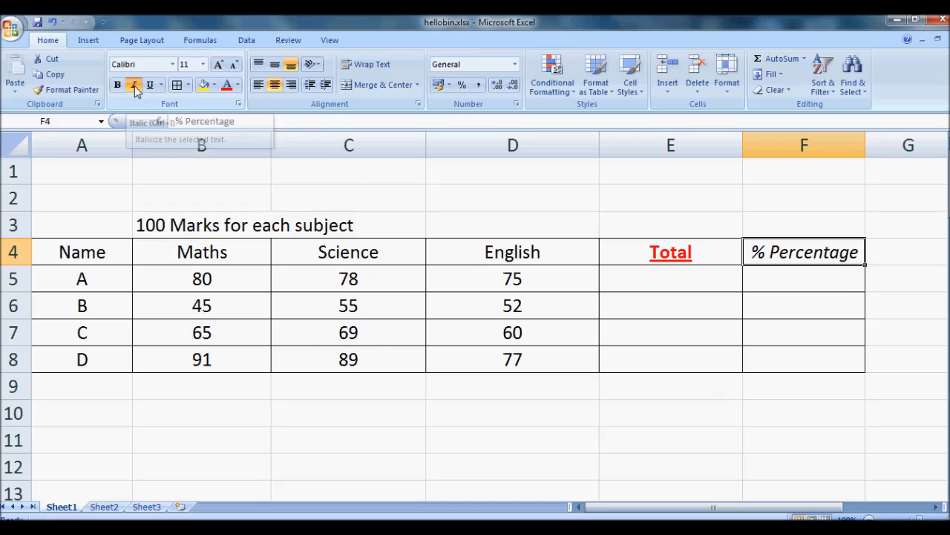
left_click(214, 87)
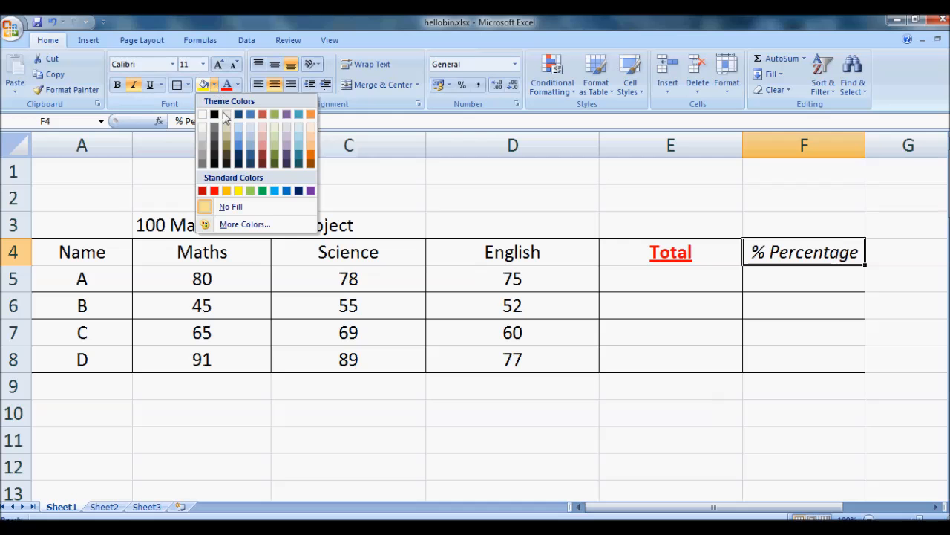
left_click(238, 191)
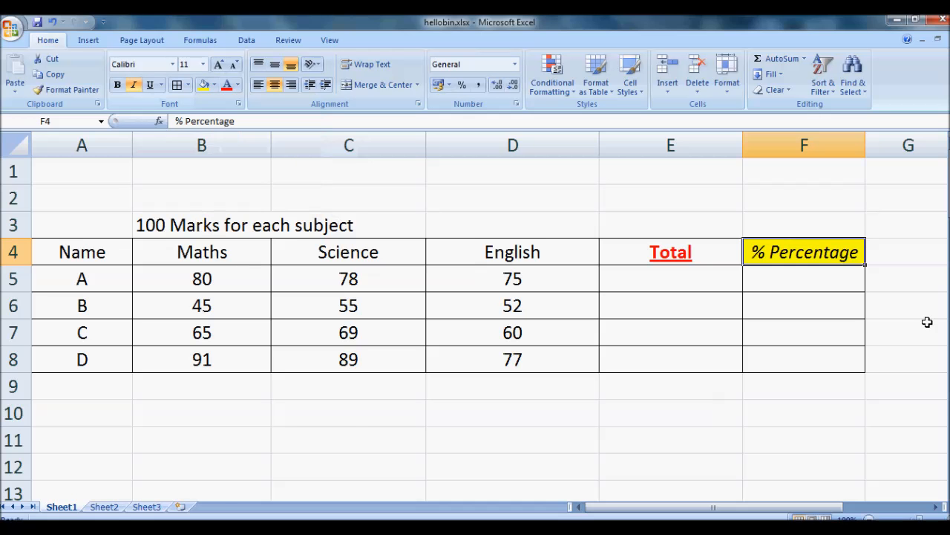
left_click(906, 303)
Examine the Addition and Division table's title, subject marks in B20:D23 and first Total cell, E20
scroll(739, 300, "down", 5)
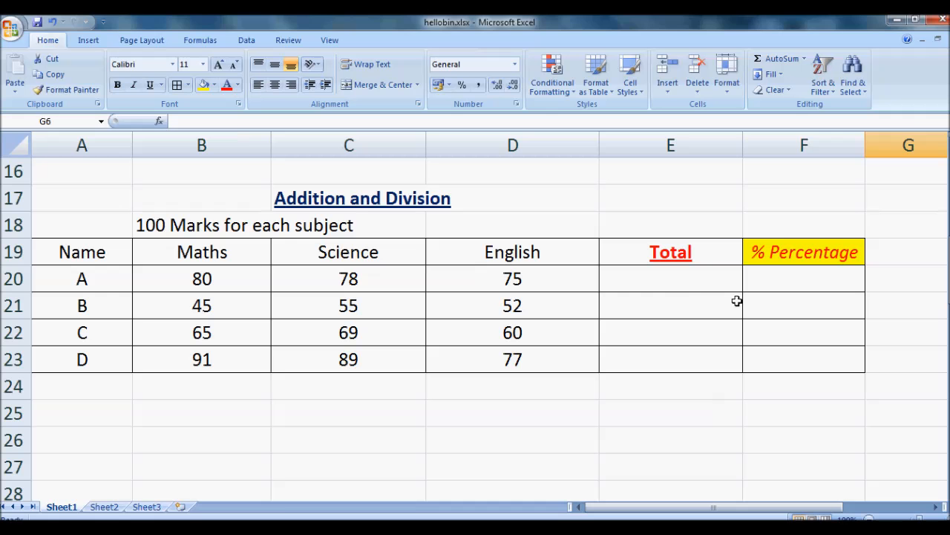
left_click(669, 283)
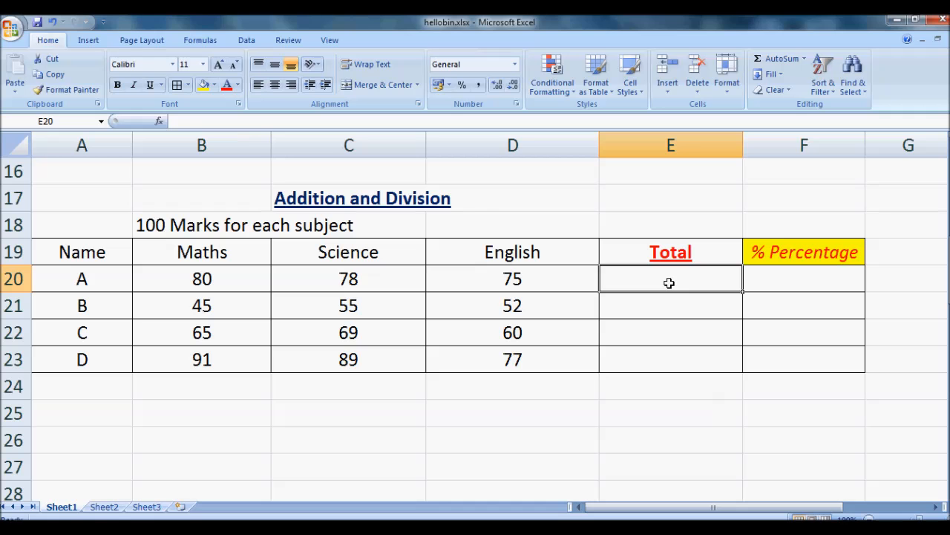
left_click(376, 199)
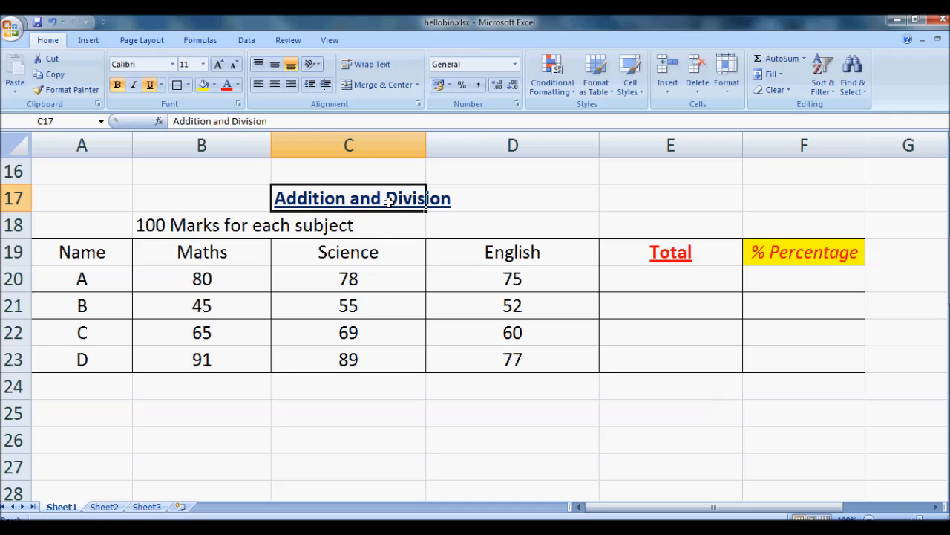
left_click(441, 200)
left_click(654, 281)
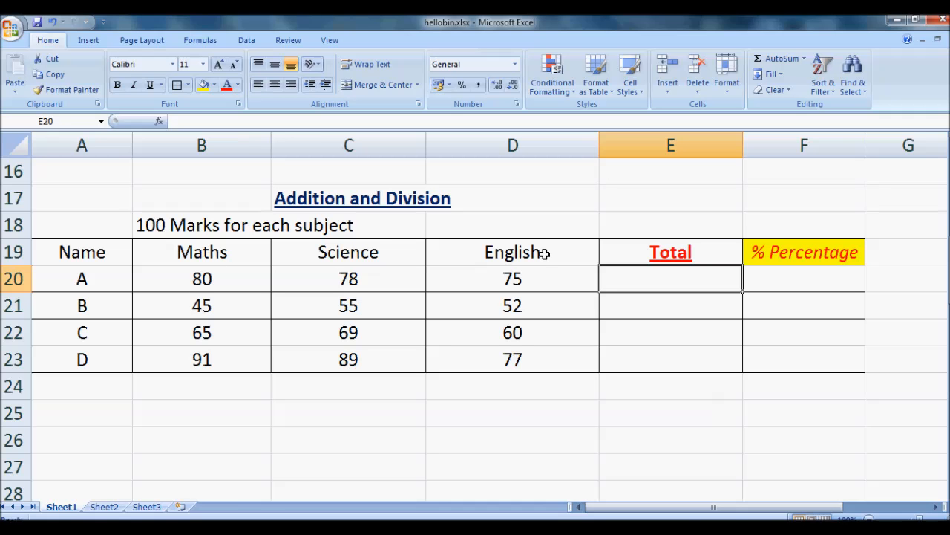
left_click_drag(547, 276, 246, 359)
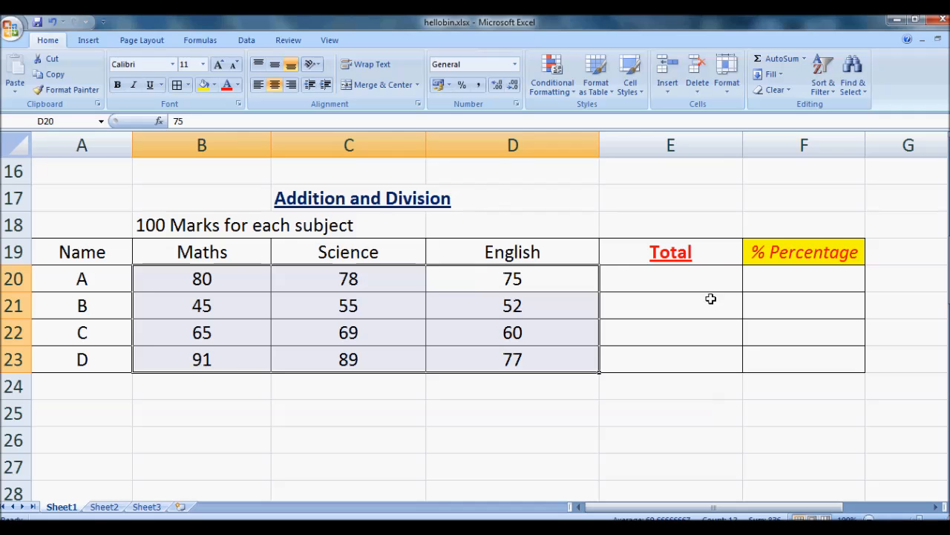
left_click(689, 283)
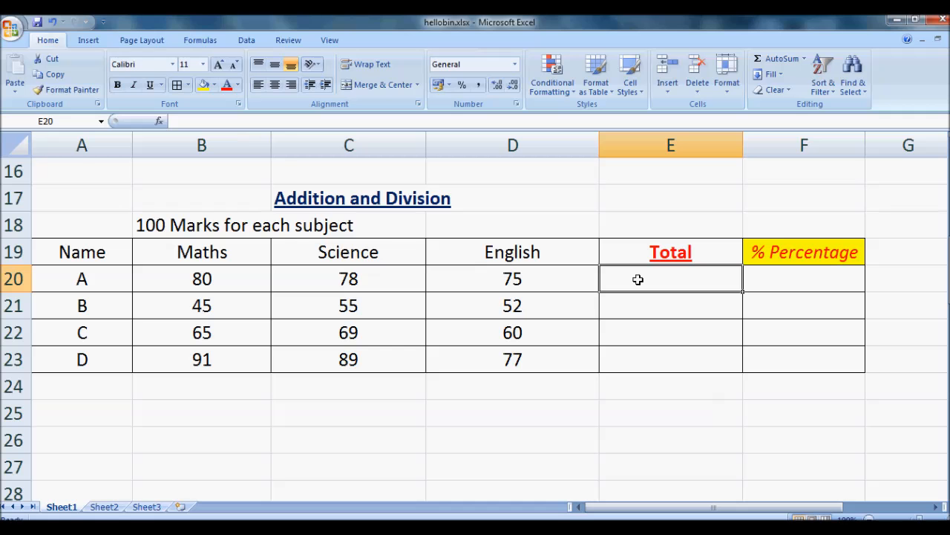
Calculate student A's total in E20 by adding the three subject marks with the formula =B20+C20+D20
type("=")
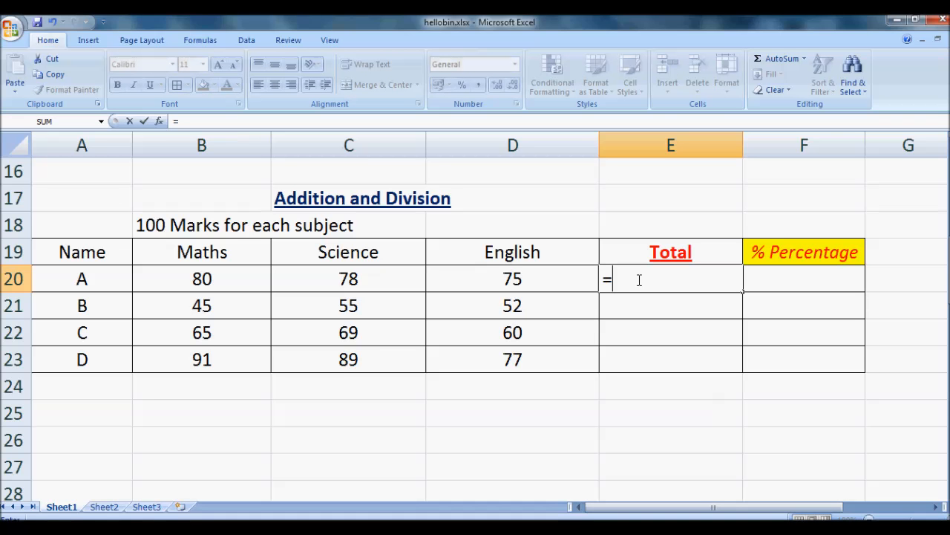
left_click(234, 280)
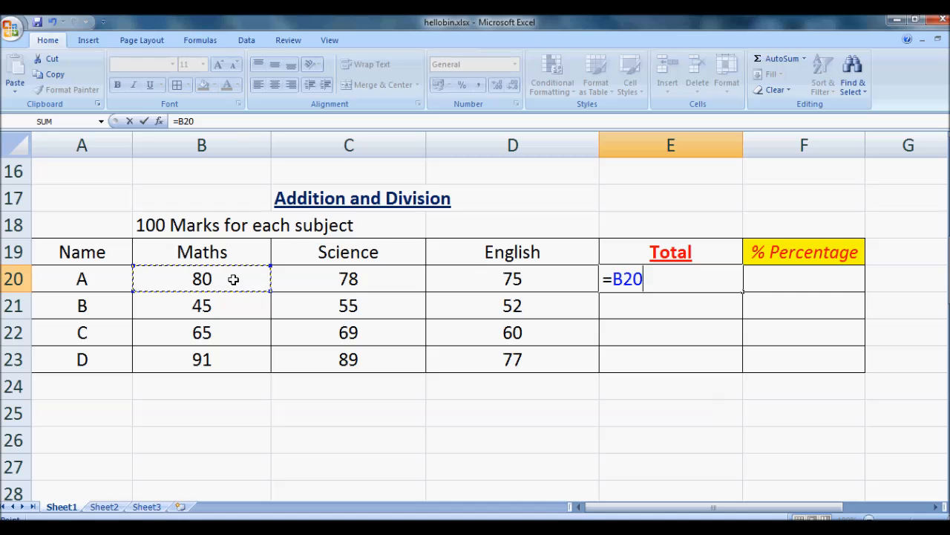
type("+")
left_click(334, 277)
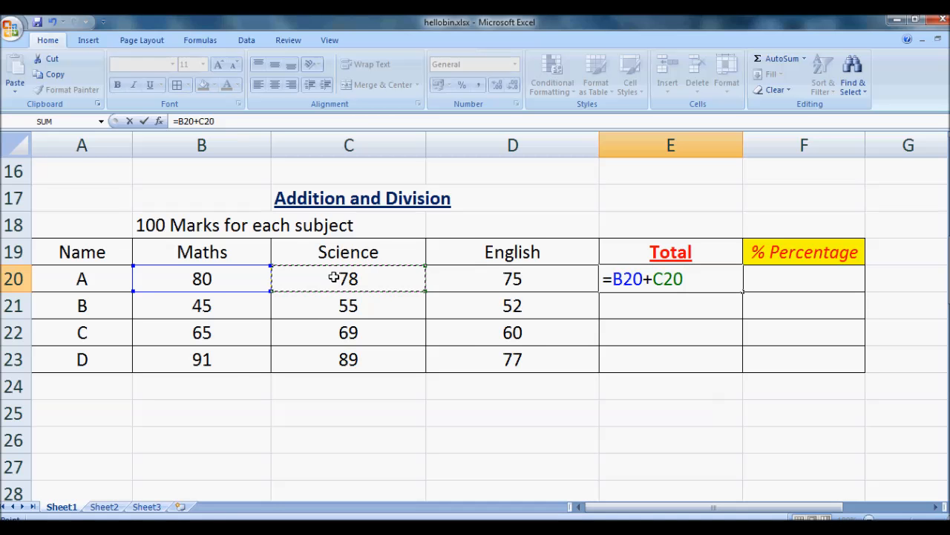
type("+")
left_click(497, 278)
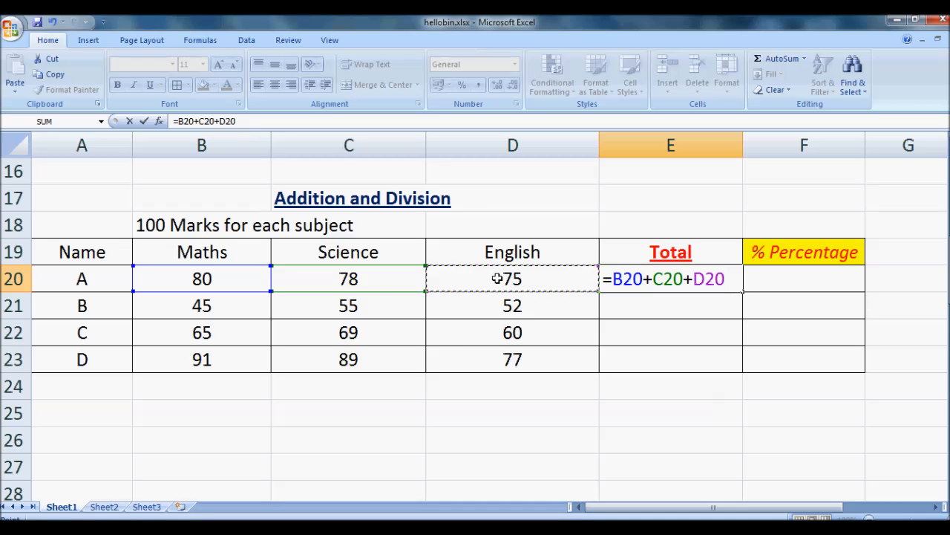
key("Return")
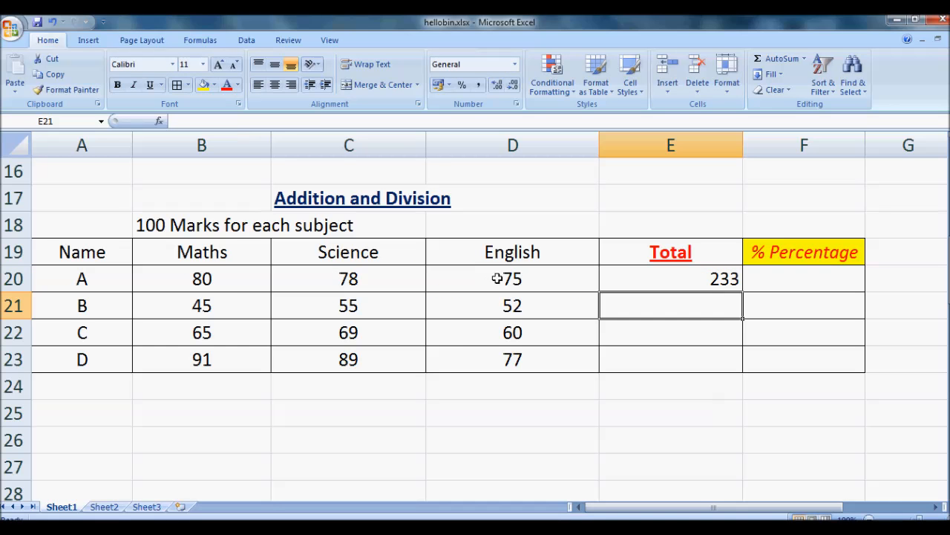
Copy the Total formula from E20 down to E23 for students B, C and D
left_click_drag(236, 286, 514, 276)
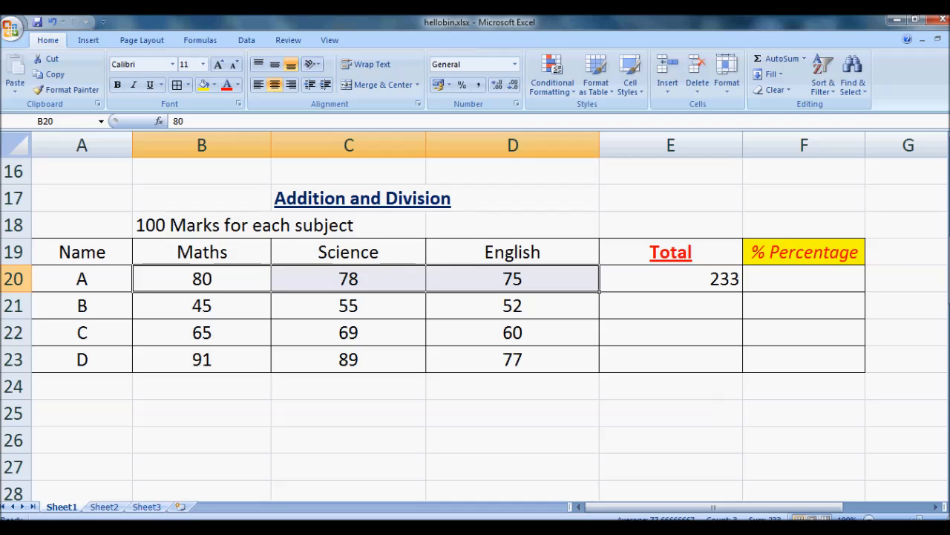
left_click(632, 276)
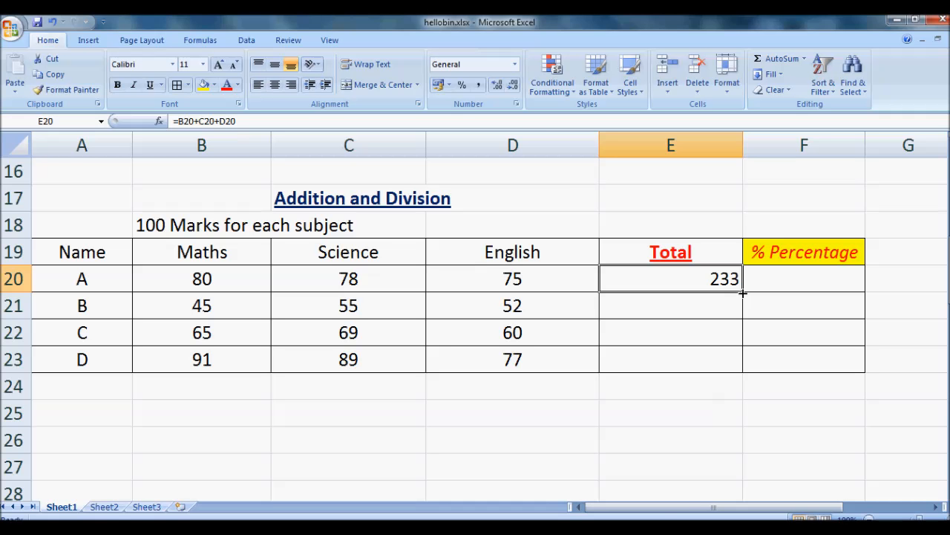
left_click_drag(742, 293, 742, 362)
left_click(710, 386)
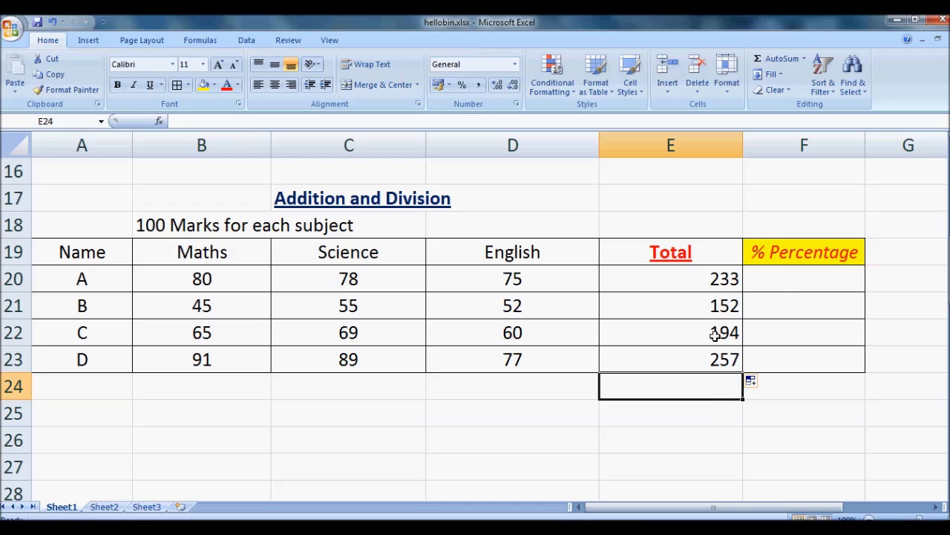
Calculate student A's percentage in F20 by dividing the total by 3 with the formula =E20/3
left_click(779, 279)
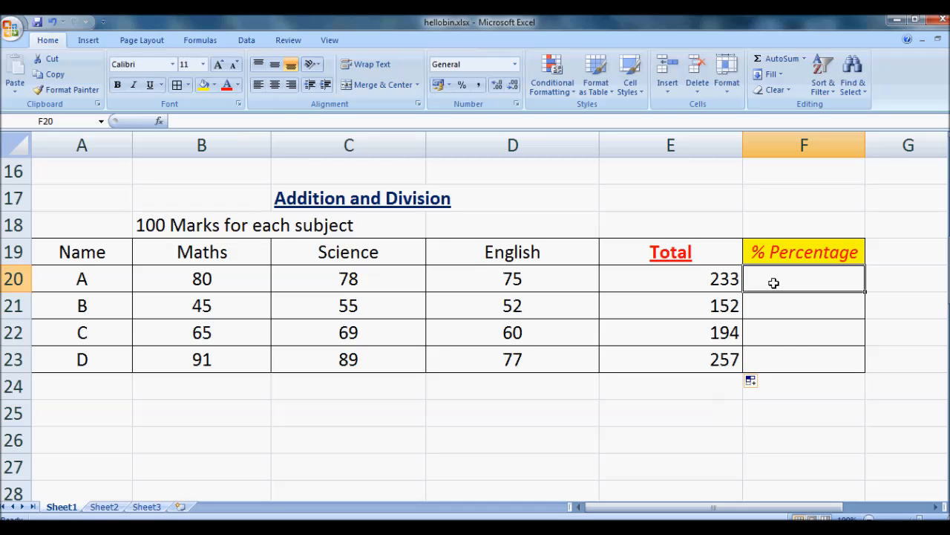
type("=")
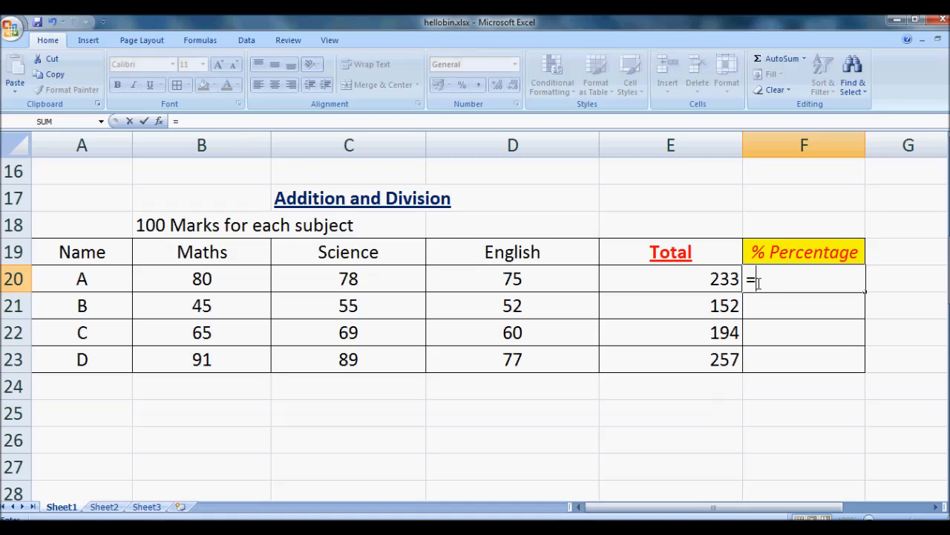
left_click(720, 280)
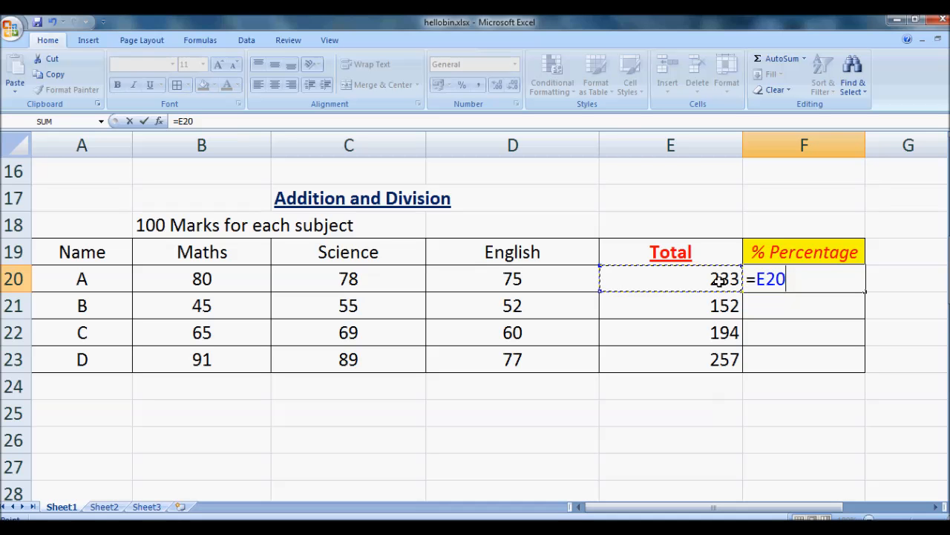
type("/3")
key("Return")
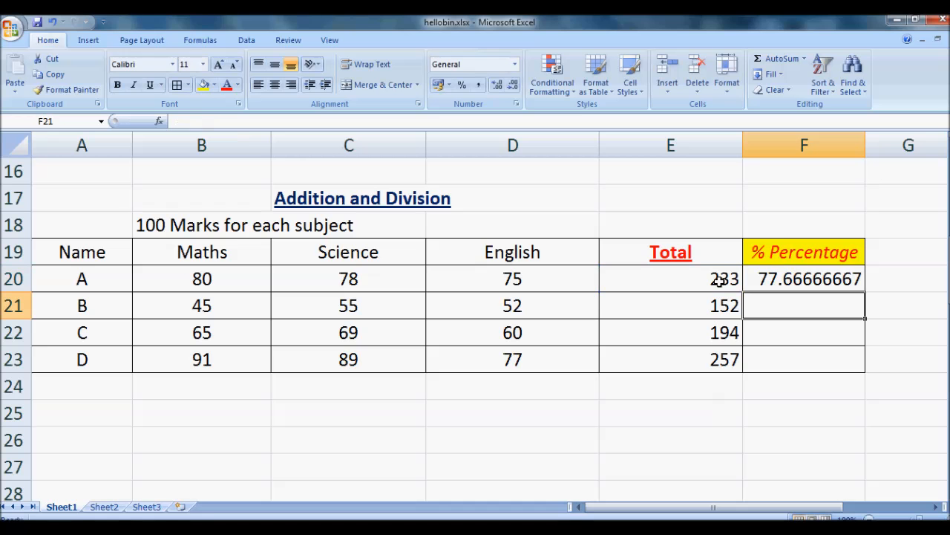
Copy the percentage formula from F20 down to F23 for the remaining students
left_click(833, 286)
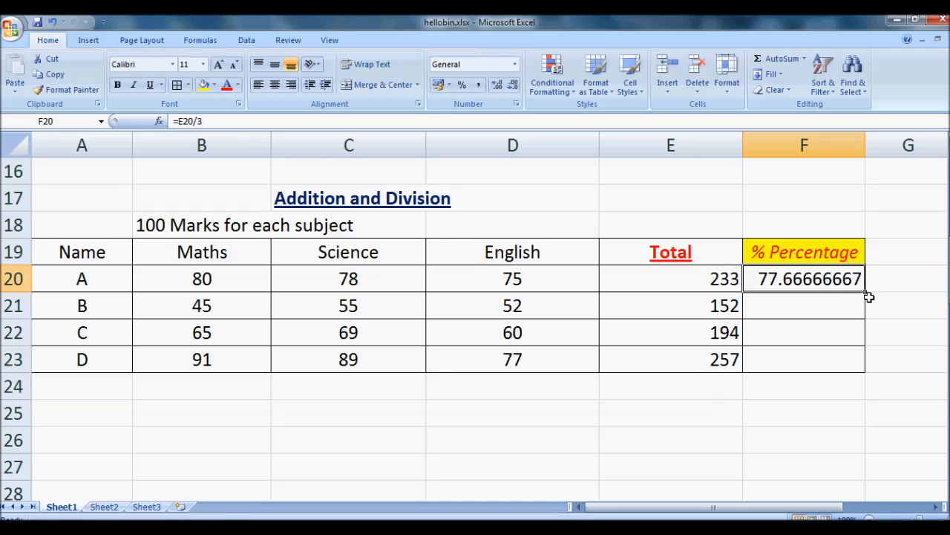
left_click_drag(865, 293, 862, 371)
left_click(848, 399)
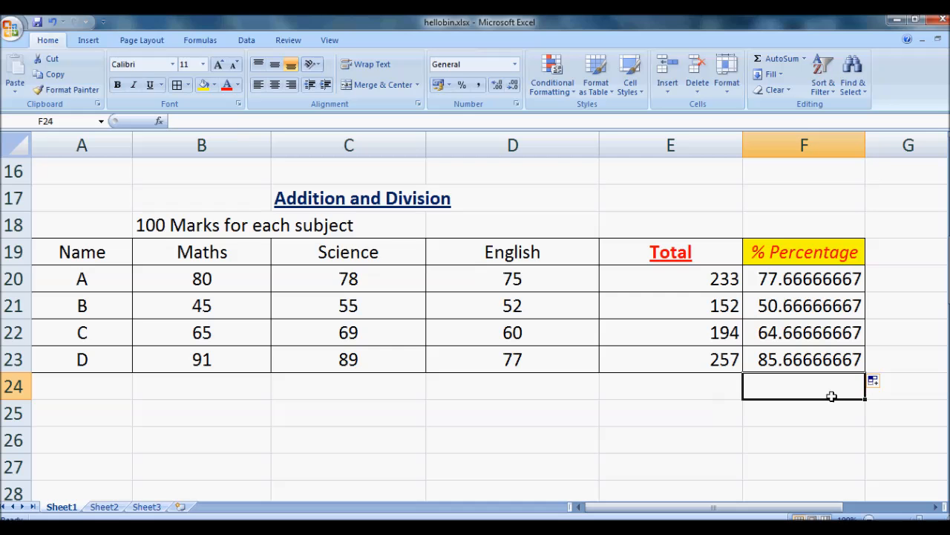
left_click(686, 395)
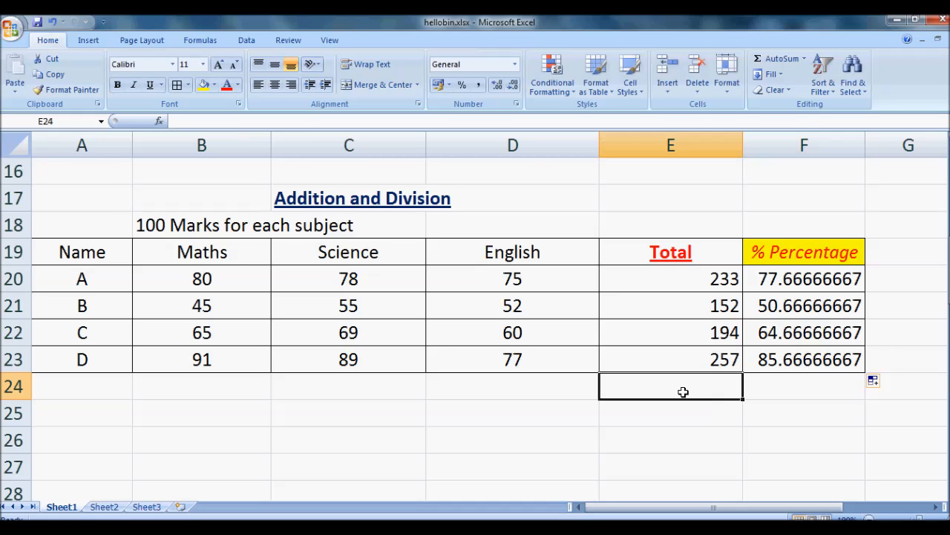
Examine the Subtraction table's job names, Total Post and Filled Post columns, and the empty Vacant Post cell for X jobs
scroll(252, 274, "down", 8)
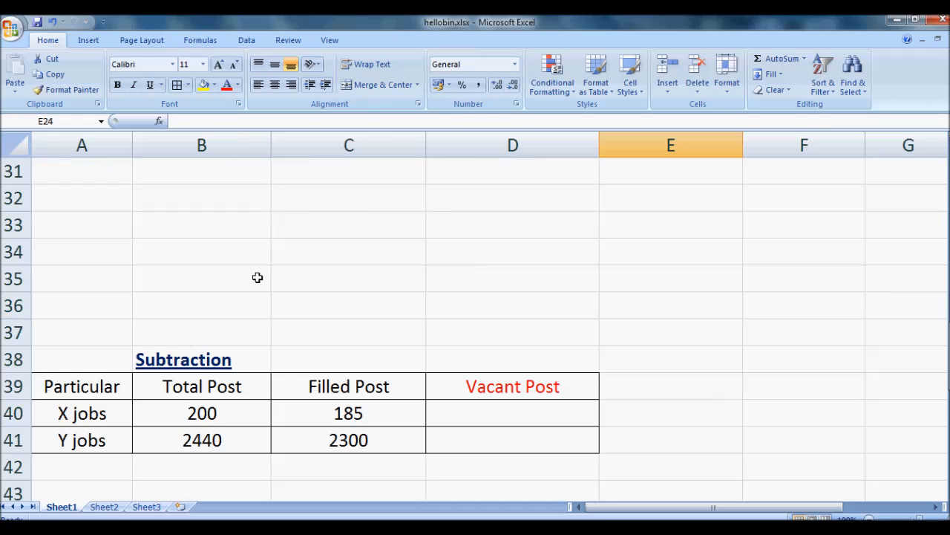
scroll(257, 277, "up", 1)
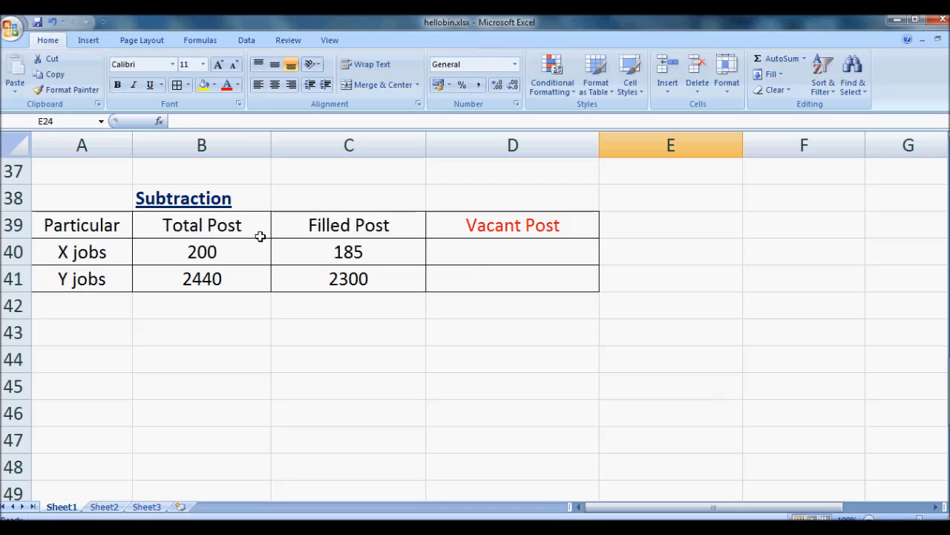
left_click(120, 259)
left_click(117, 274)
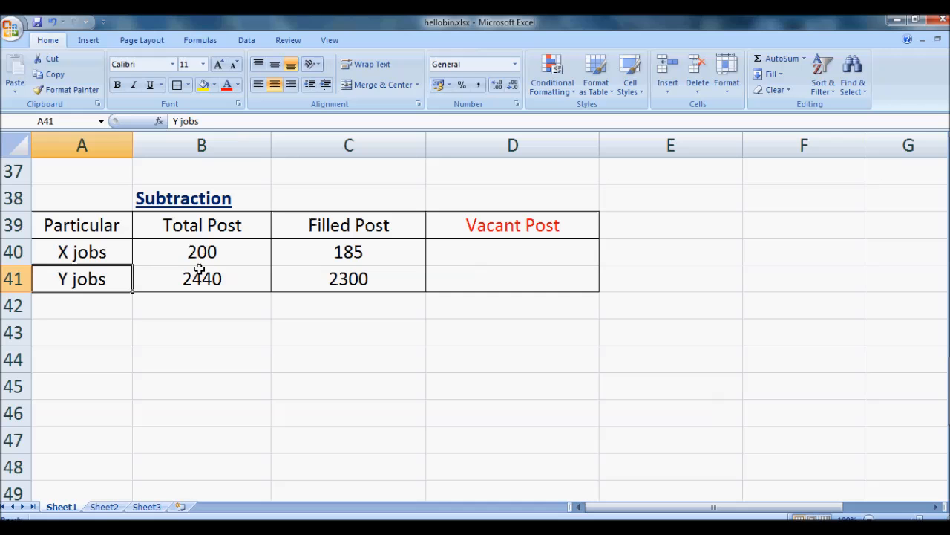
left_click(213, 227)
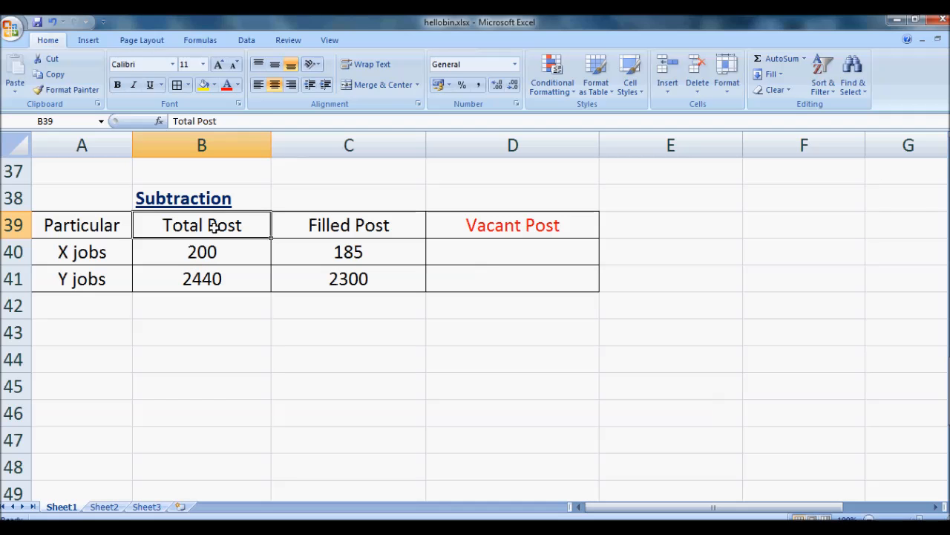
left_click(332, 224)
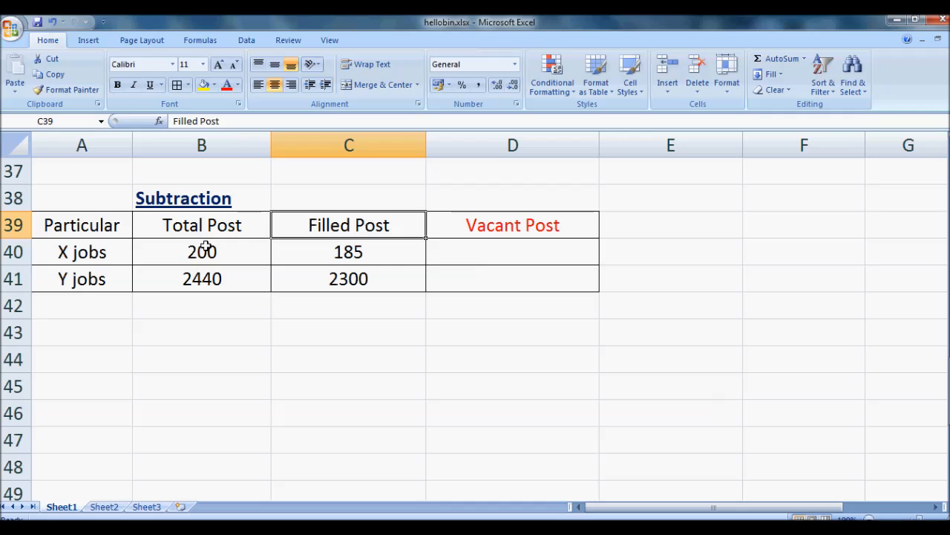
left_click(473, 252)
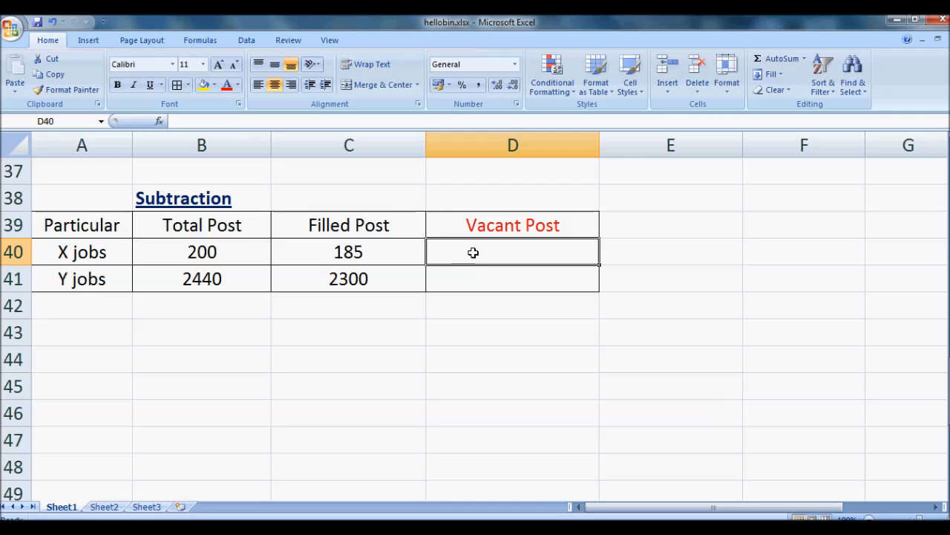
left_click(201, 252)
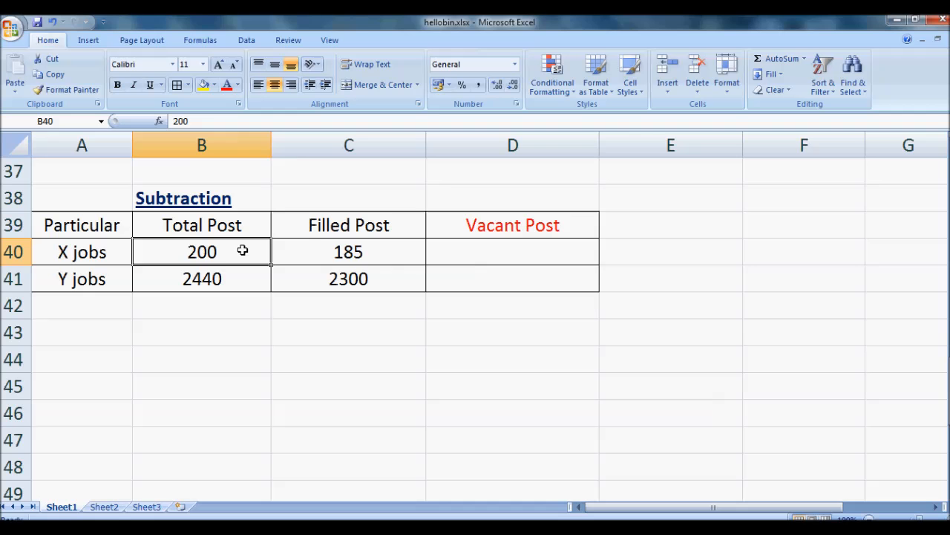
left_click(322, 250)
Calculate the vacant posts for X jobs in D40 by subtracting filled from total posts with =B40-C40
left_click(503, 249)
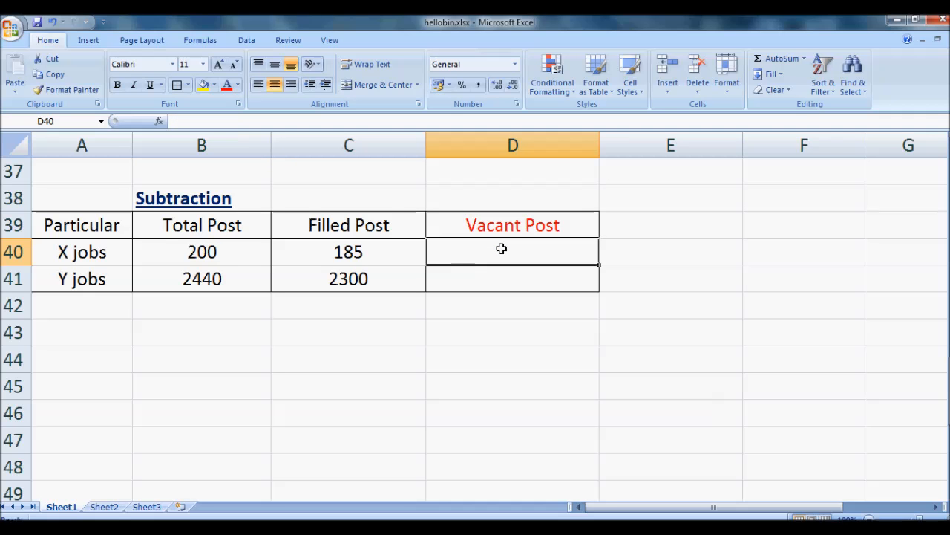
type("=")
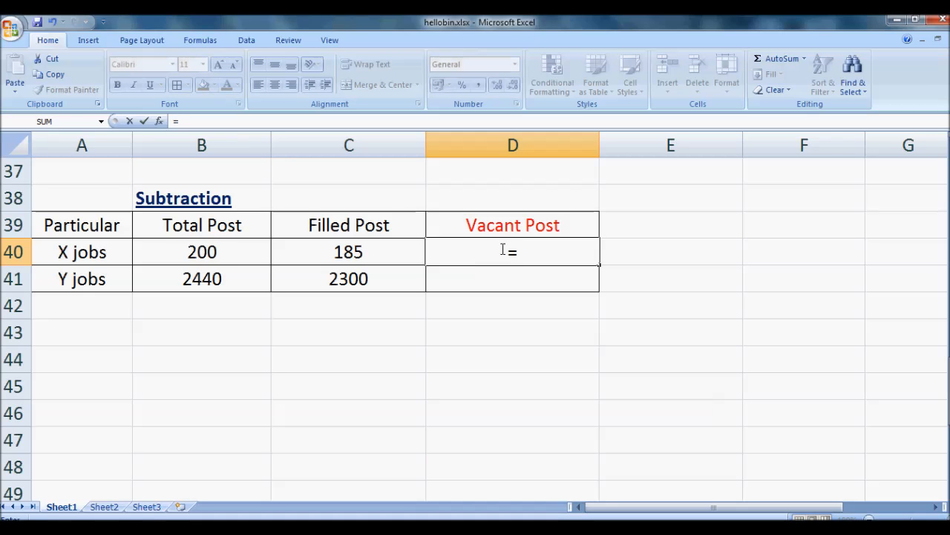
left_click(232, 251)
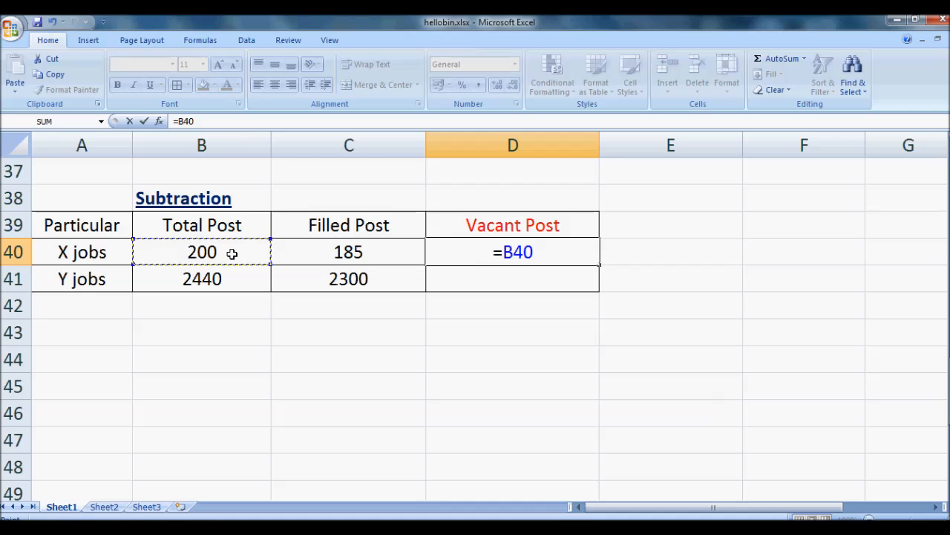
type("-")
left_click(382, 256)
key("Return")
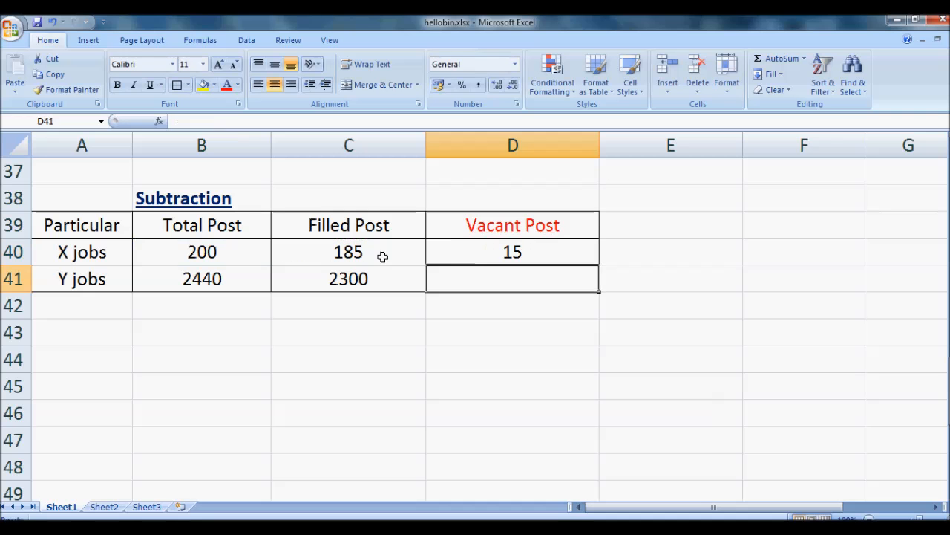
Copy the Vacant Post formula from D40 down to D41 for Y jobs
left_click(586, 260)
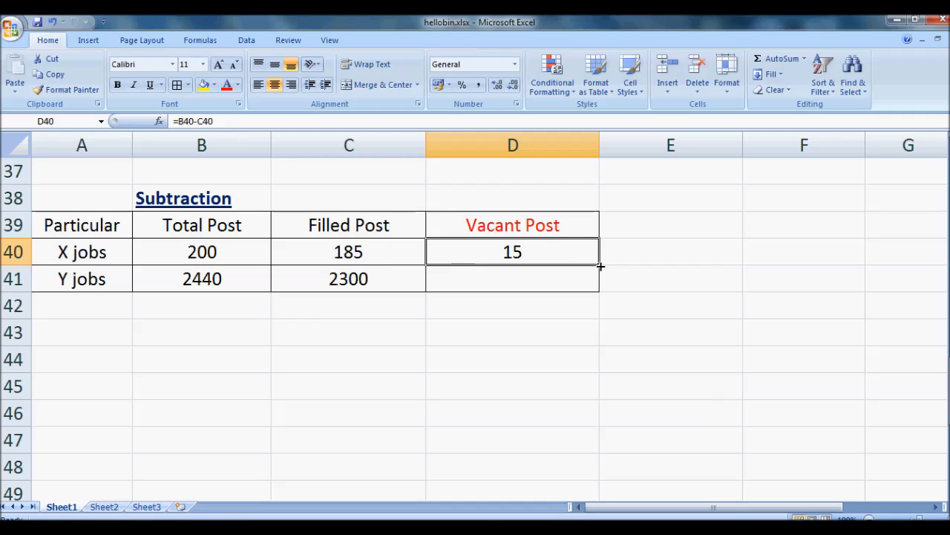
left_click_drag(600, 264, 596, 286)
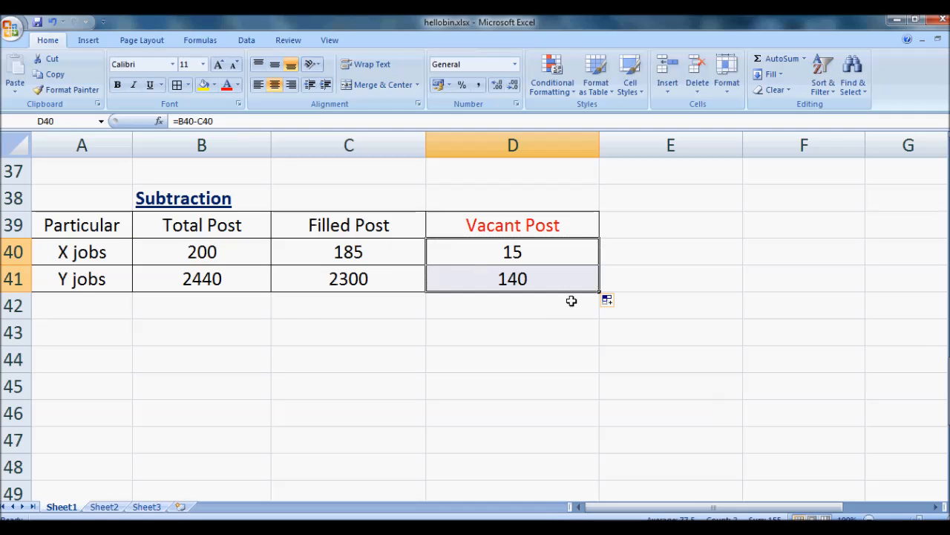
left_click(534, 314)
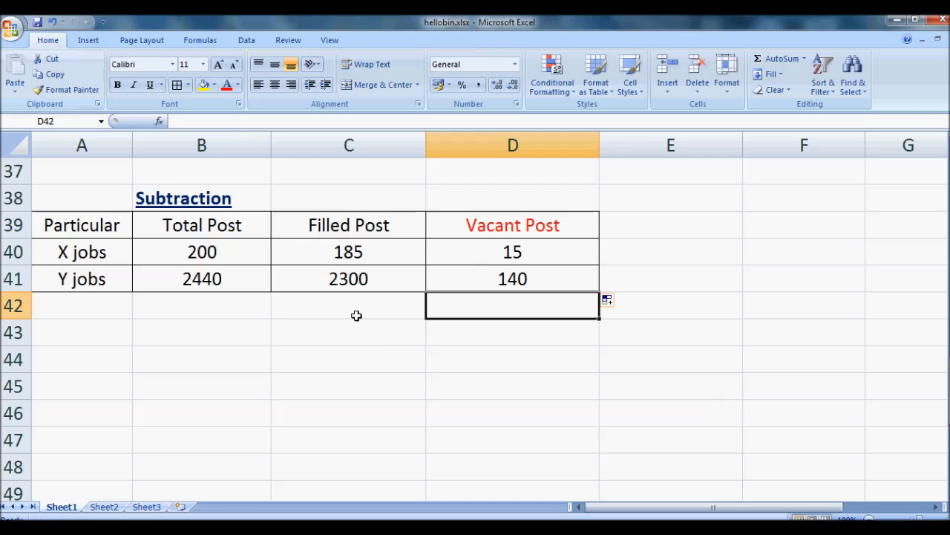
In the Multiplication table, calculate the 12 times for mains figure for X jobs in C59 with =B59*12
scroll(356, 315, "down", 5)
scroll(349, 314, "down", 2)
scroll(341, 314, "up", 1)
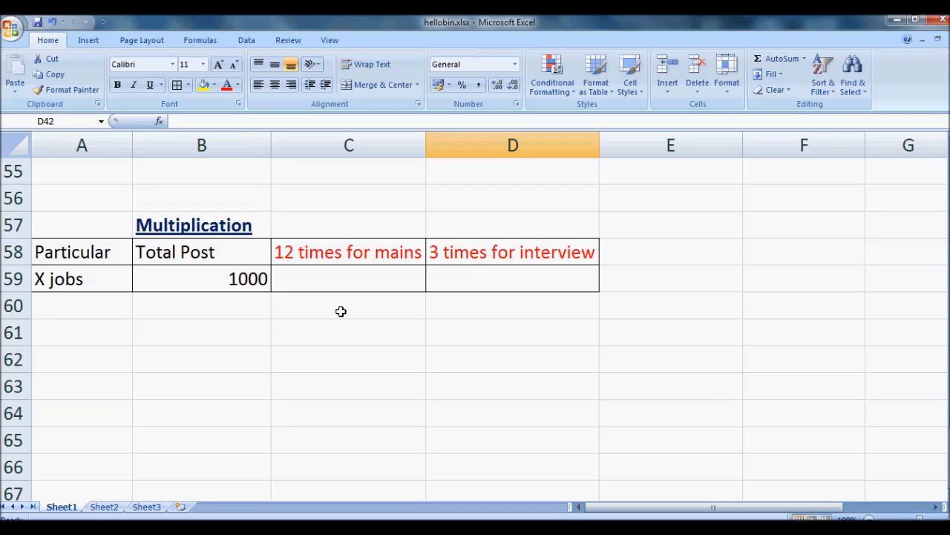
left_click(330, 283)
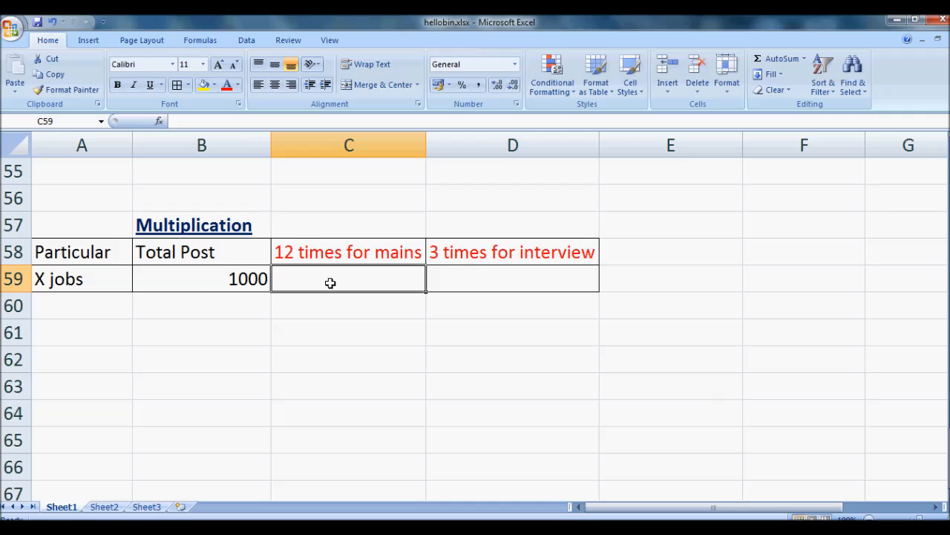
type("=")
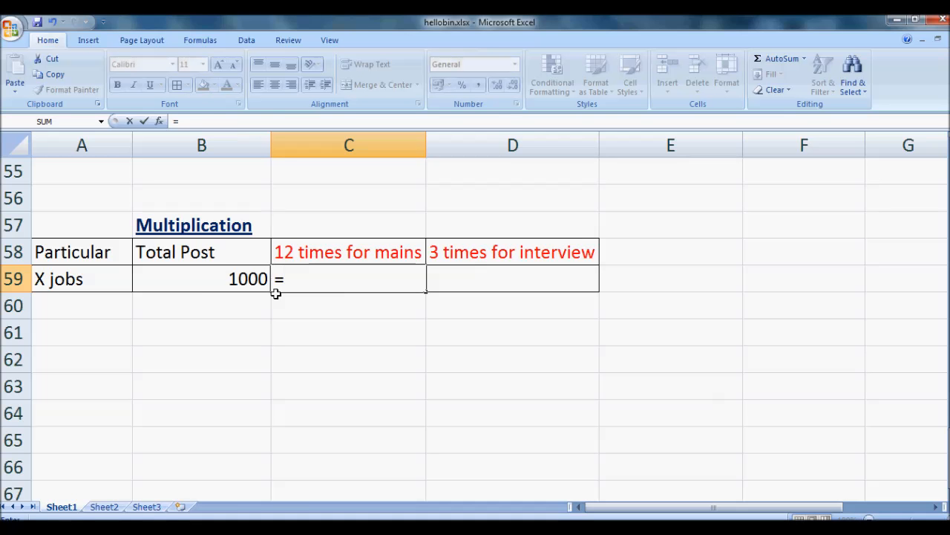
left_click(200, 281)
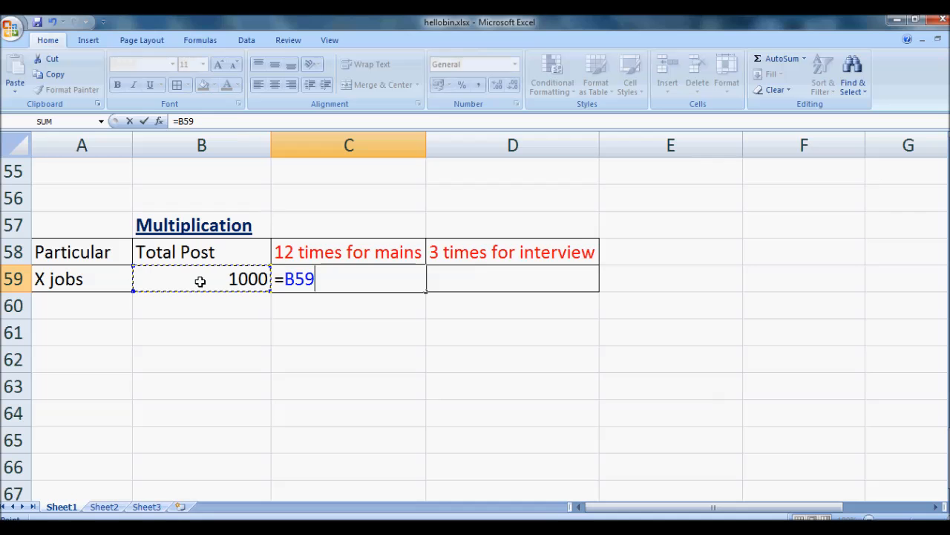
type("*12")
key("Return")
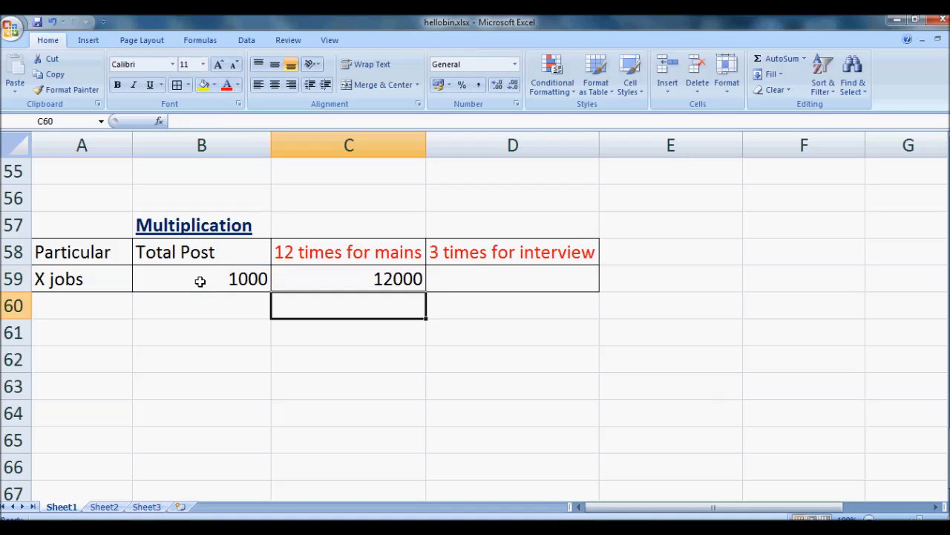
Calculate the 3 times for interview figure for X jobs in D59 with =B59*3
left_click(490, 277)
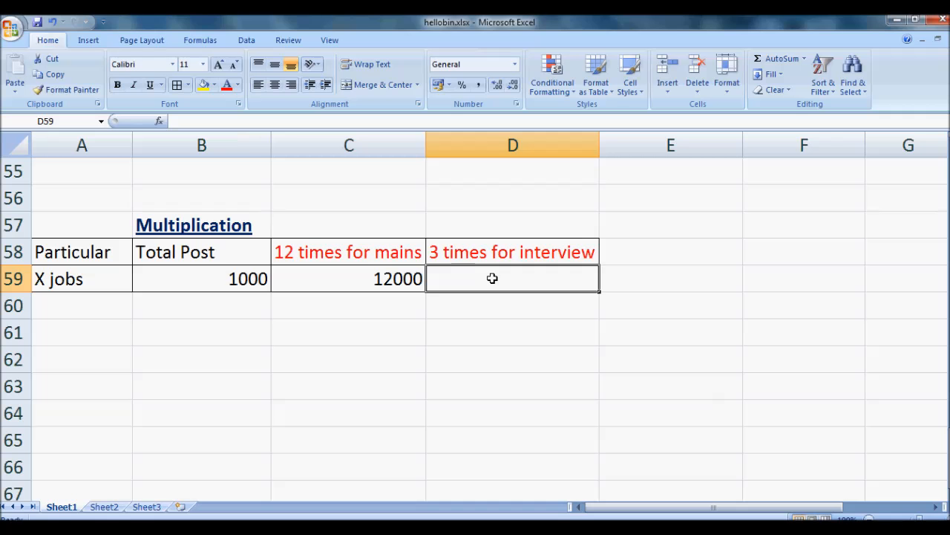
type("=")
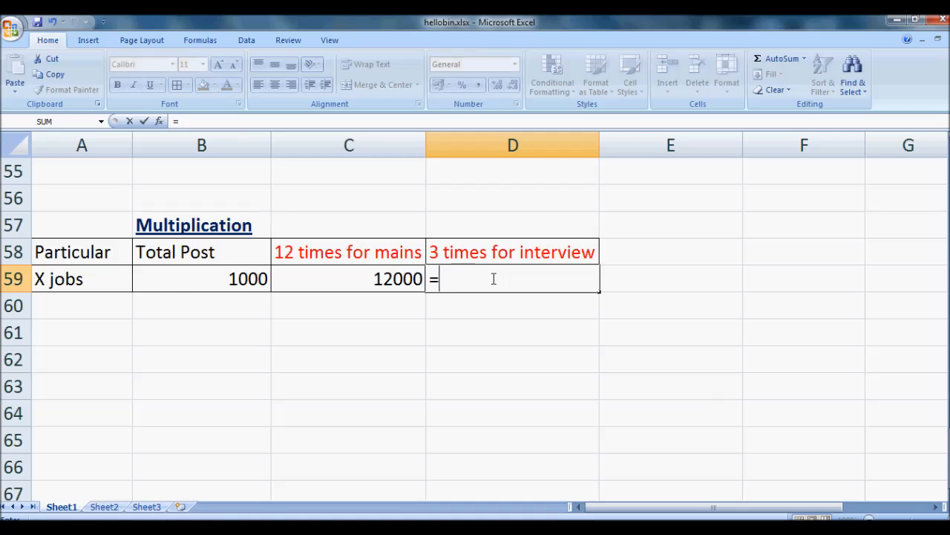
left_click(248, 278)
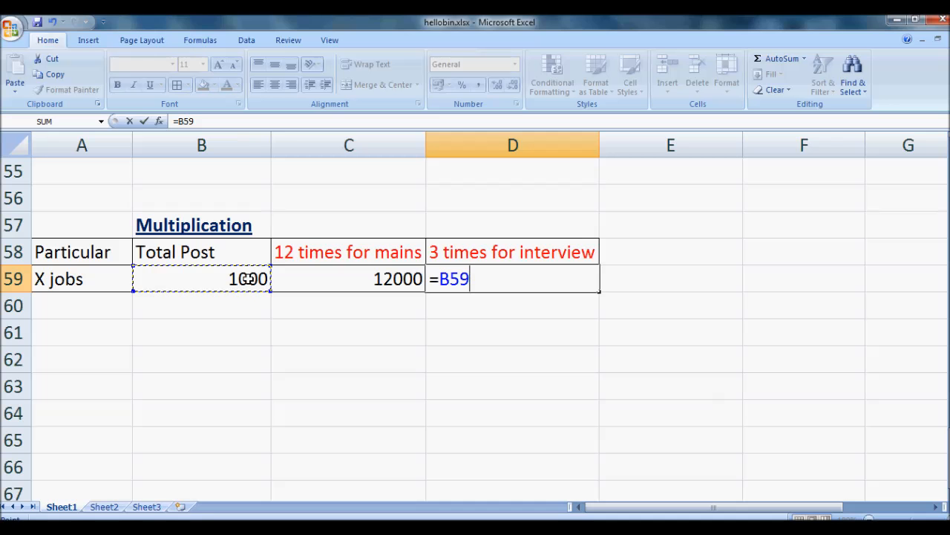
type("*3")
key("Return")
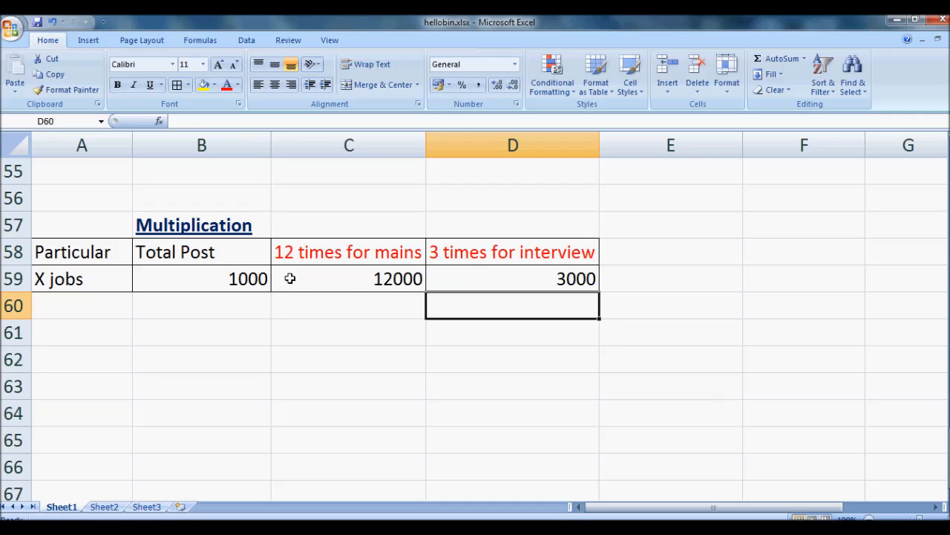
left_click(251, 281)
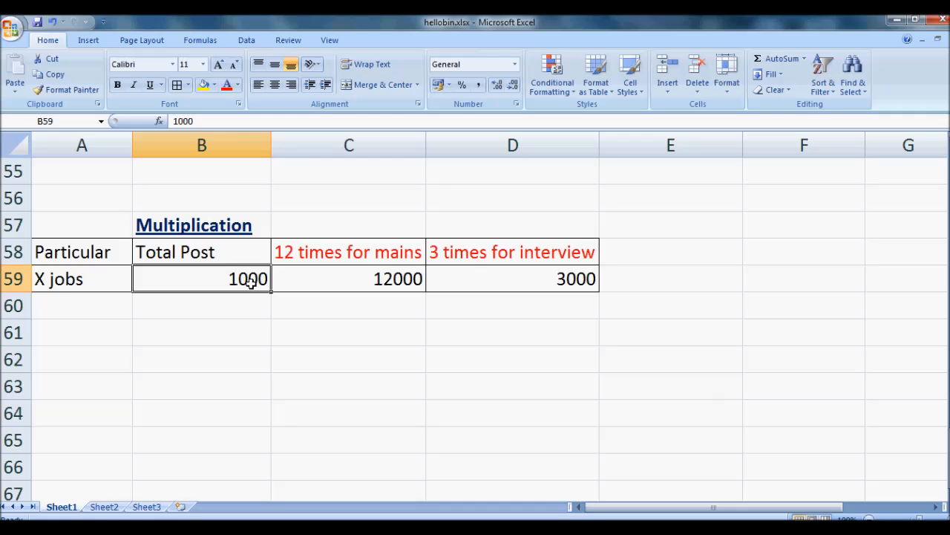
left_click(551, 281)
left_click(543, 307)
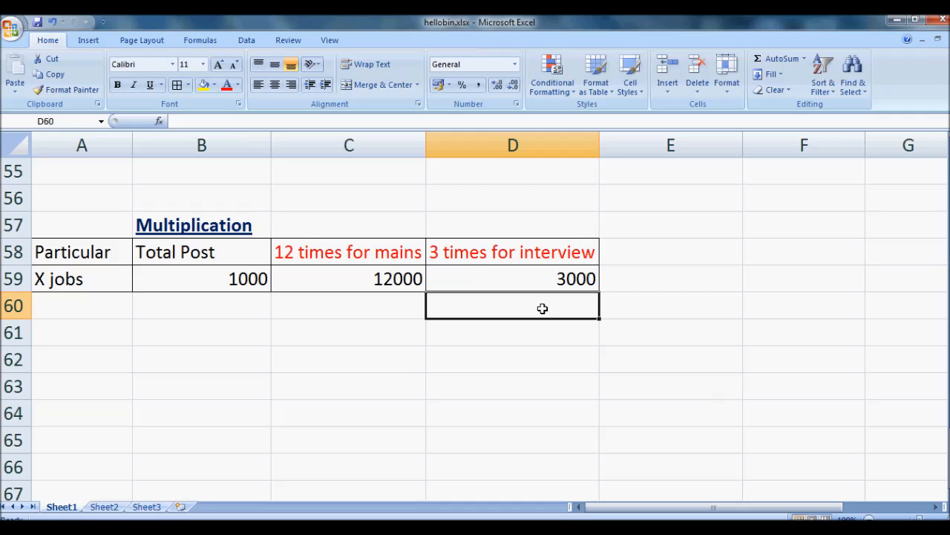
left_click(475, 336)
scroll(281, 316, "down", 1)
scroll(282, 317, "down", 10)
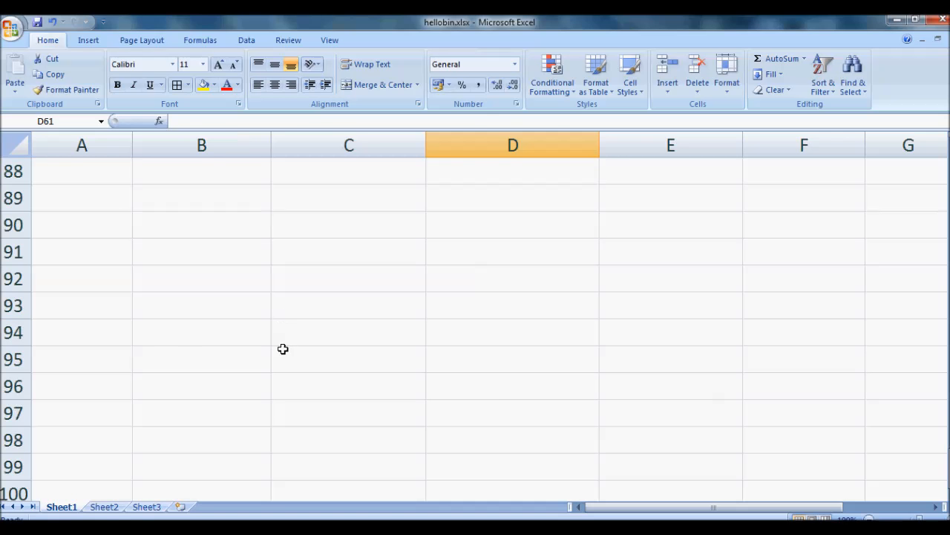